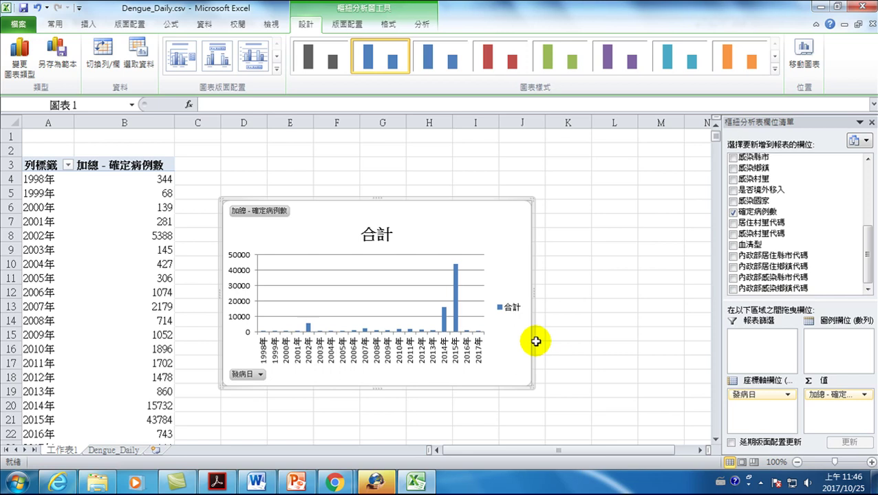
Step: Open Dengue_Daily.csv from the dengue files folder as plain text in Notepad
{"action": "left_click", "coordinate": [97, 482]}
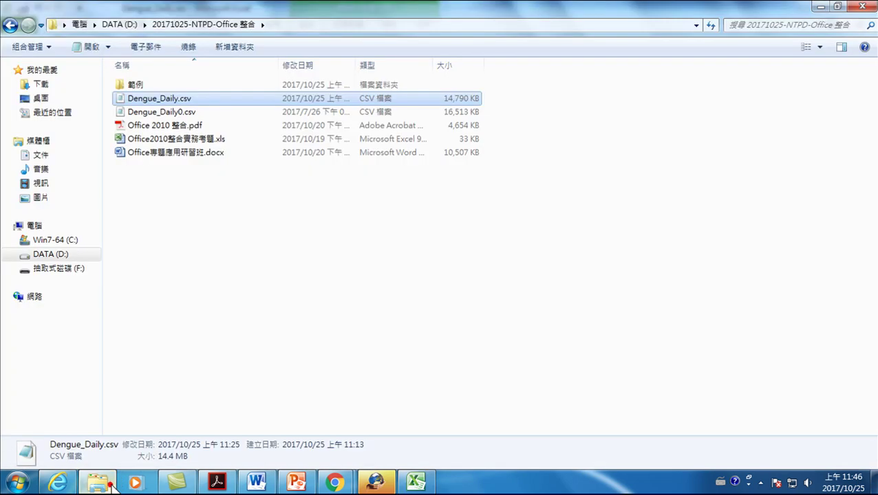
{"action": "right_click", "coordinate": [161, 103]}
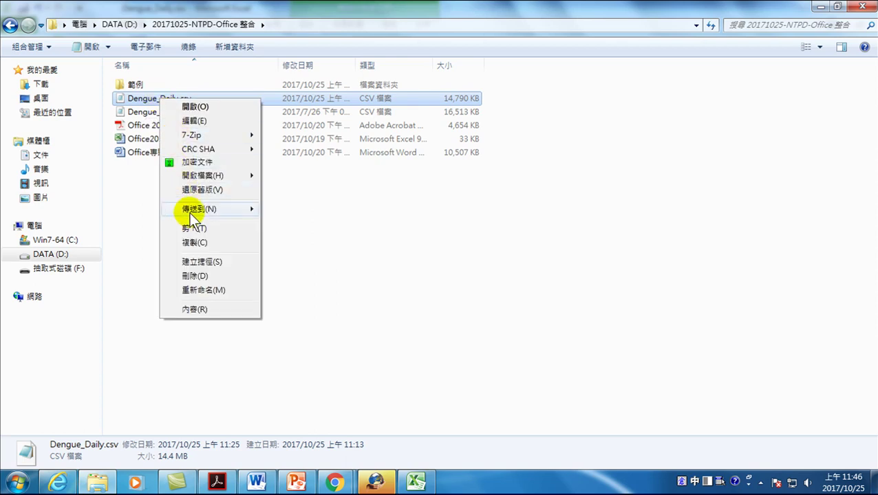
{"action": "mouse_move", "coordinate": [203, 175]}
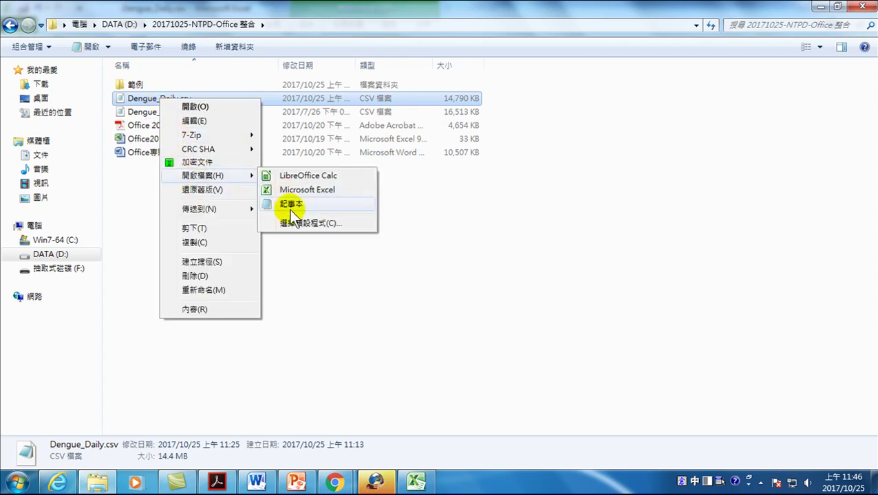
{"action": "left_click", "coordinate": [292, 206]}
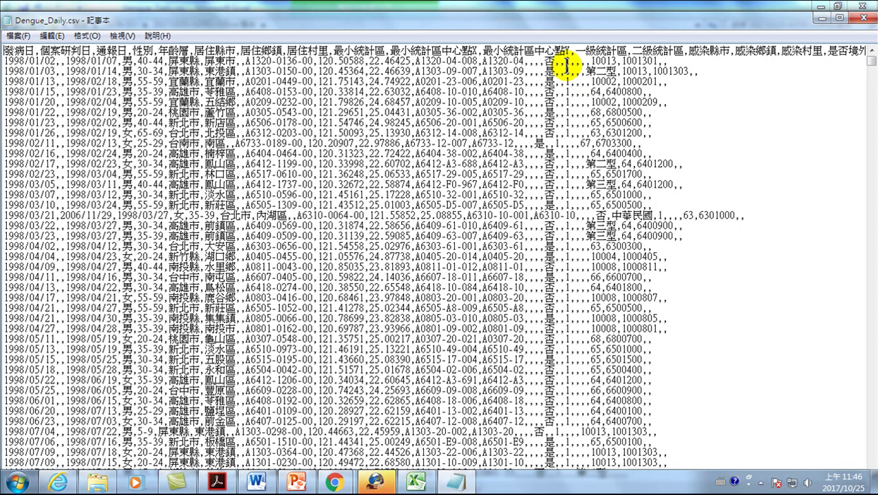
Step: Find the 2017/07/14 桃園市 record and replace its case count 1 with 1000
{"action": "scroll", "coordinate": [69, 189], "scroll_direction": "down", "scroll_amount": 9}
{"action": "scroll", "coordinate": [59, 275], "scroll_direction": "down", "scroll_amount": 5}
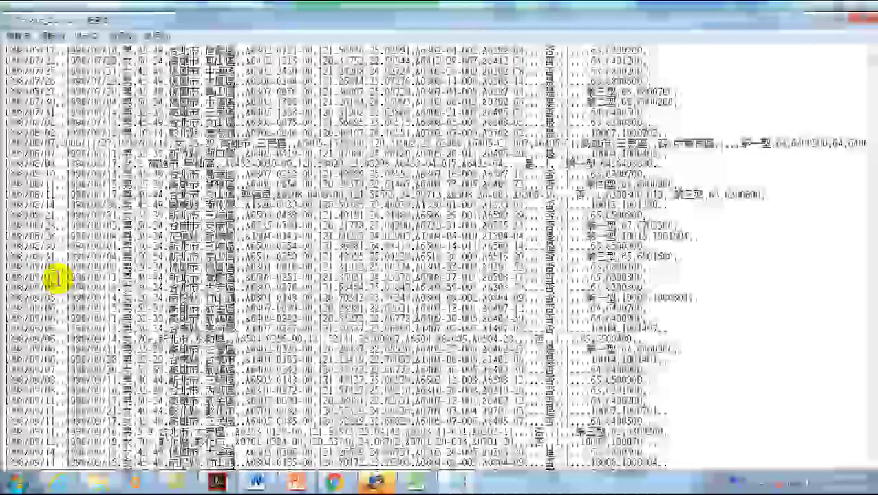
{"action": "left_click_drag", "start_coordinate": [871, 61], "coordinate": [871, 347]}
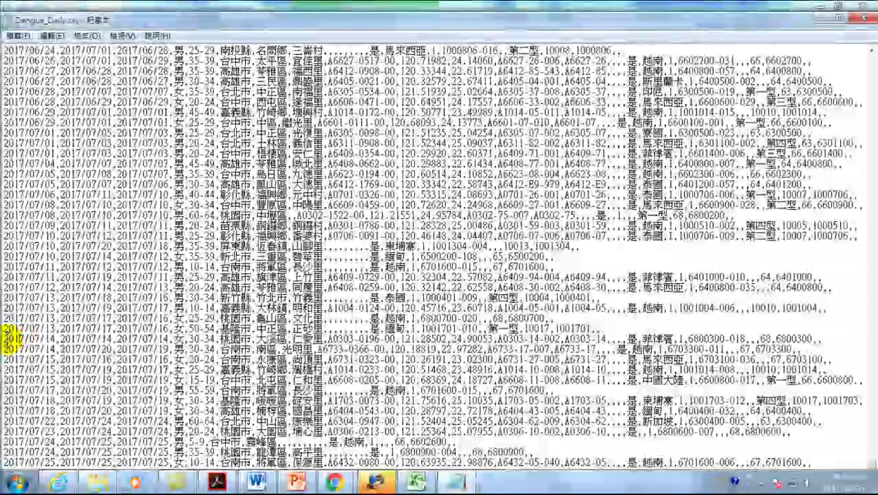
{"action": "left_click_drag", "start_coordinate": [7, 336], "coordinate": [318, 349]}
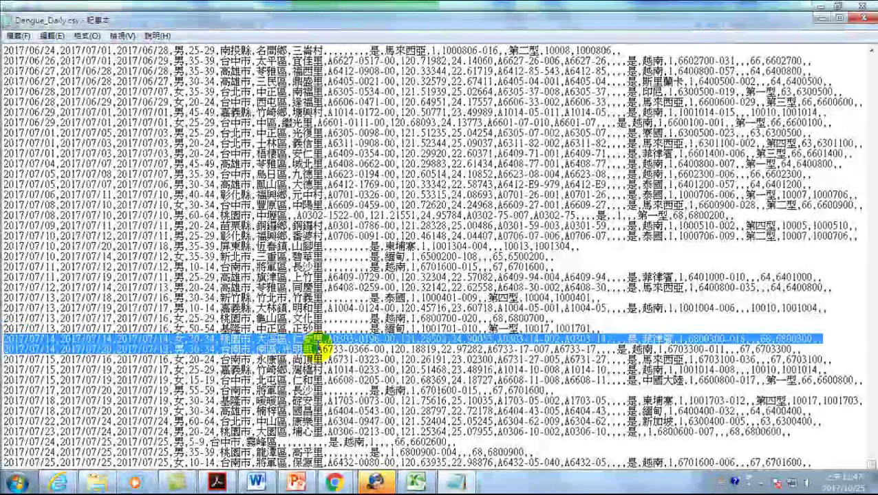
{"action": "left_click_drag", "start_coordinate": [317, 350], "coordinate": [673, 337]}
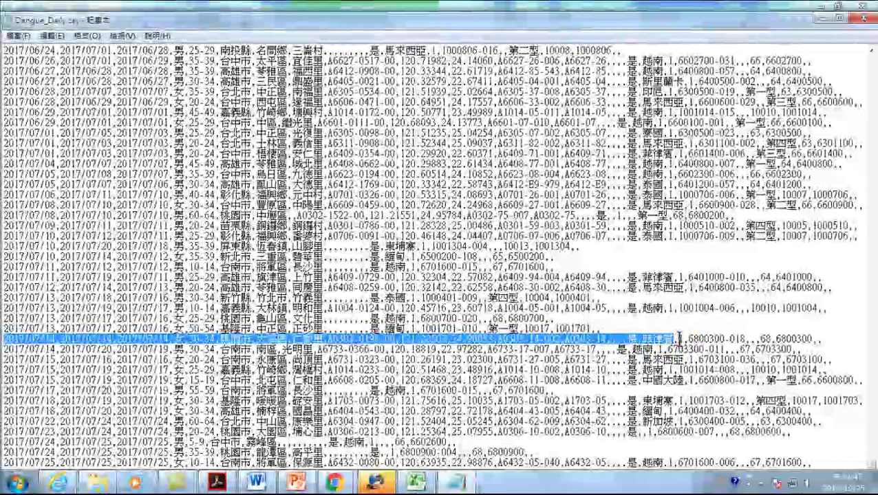
{"action": "double_click", "coordinate": [679, 339]}
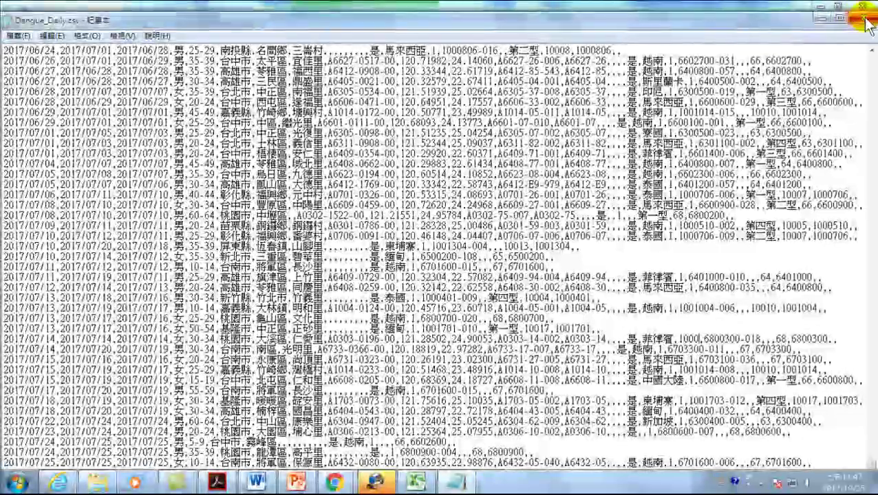
Step: Try saving the edited CSV on close, dismiss the error, cancel Save As, and return to Excel
{"action": "left_click", "coordinate": [863, 17]}
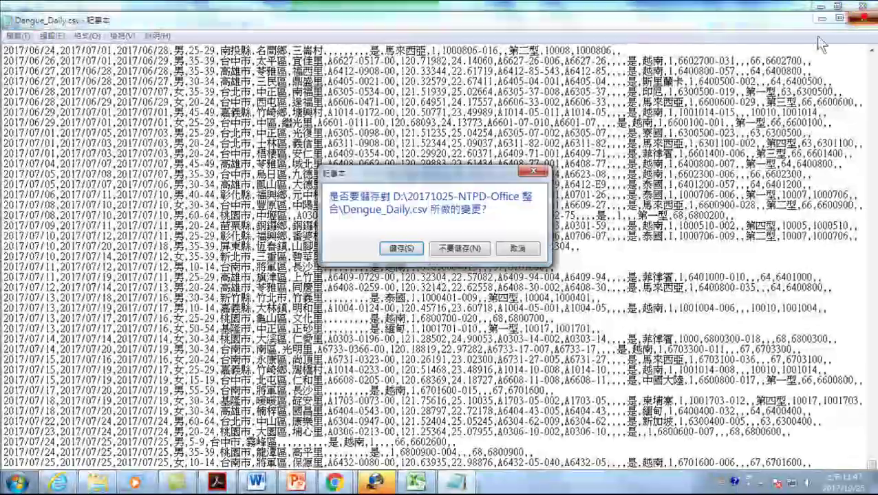
{"action": "left_click", "coordinate": [404, 248]}
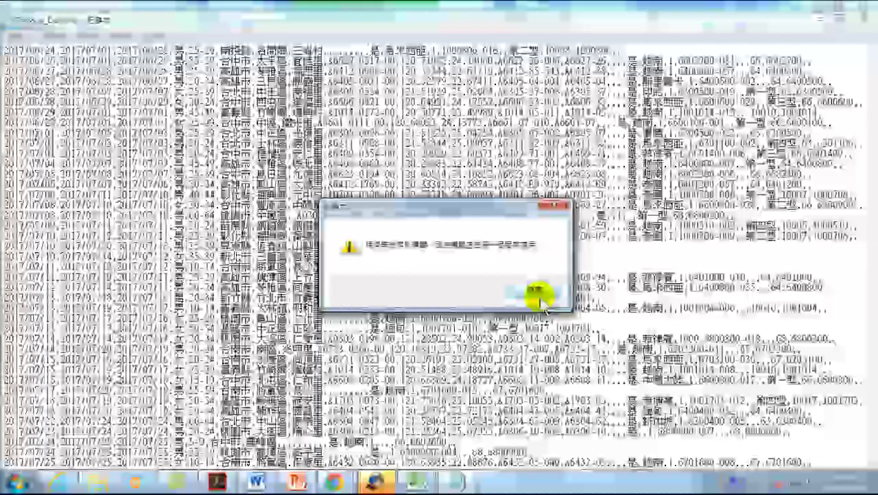
{"action": "left_click", "coordinate": [533, 291]}
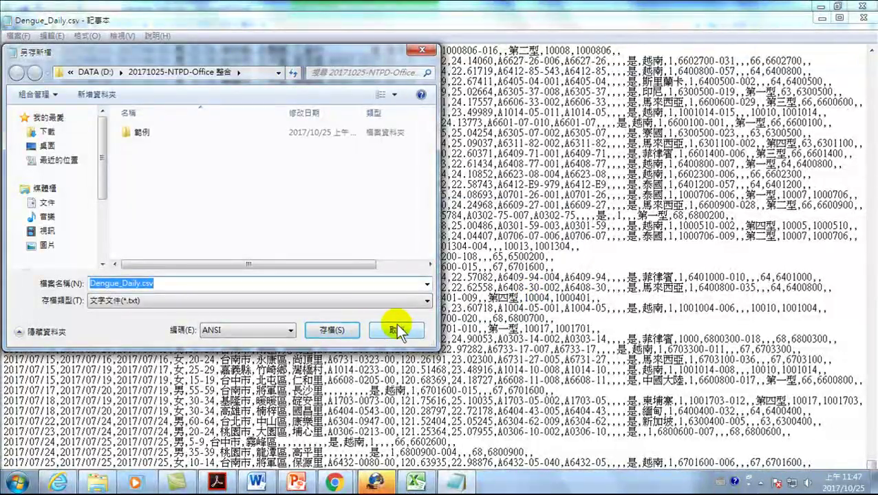
{"action": "left_click", "coordinate": [395, 330]}
{"action": "left_click", "coordinate": [415, 482]}
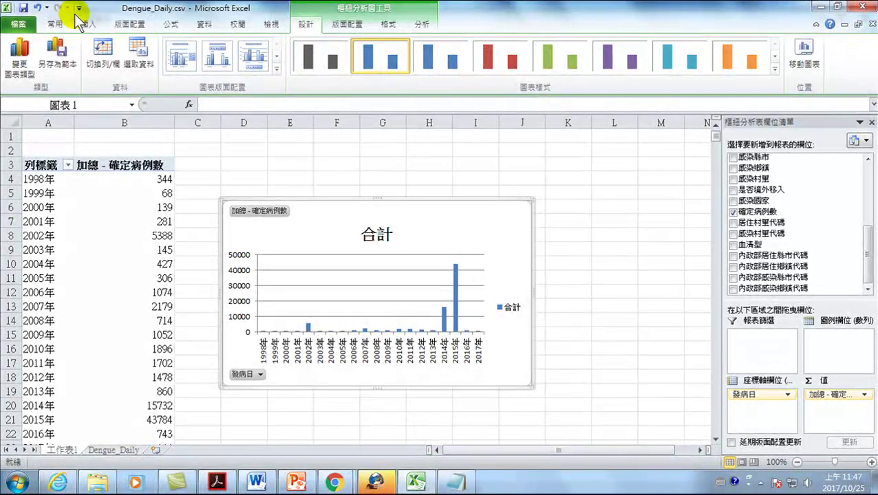
Step: Save the workbook as Dengue_Daily.xlsx in Excel 活頁簿 (*.xlsx) format instead of CSV
{"action": "left_click", "coordinate": [26, 8]}
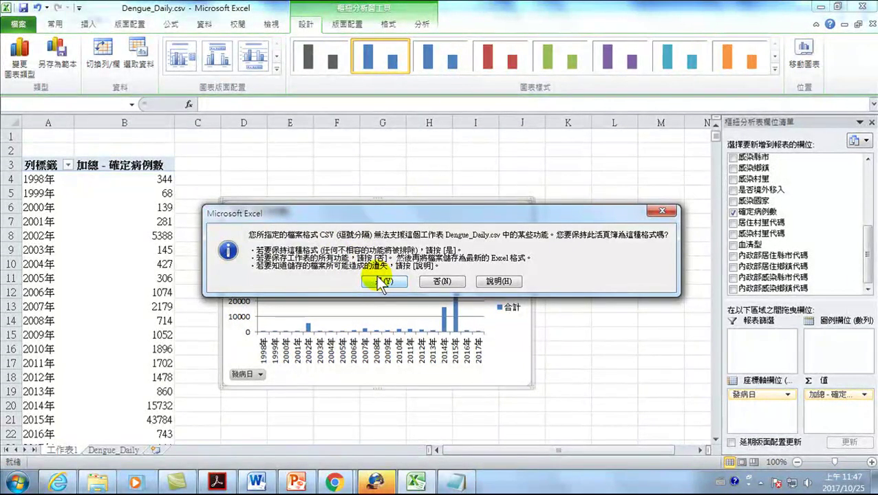
{"action": "left_click", "coordinate": [661, 213]}
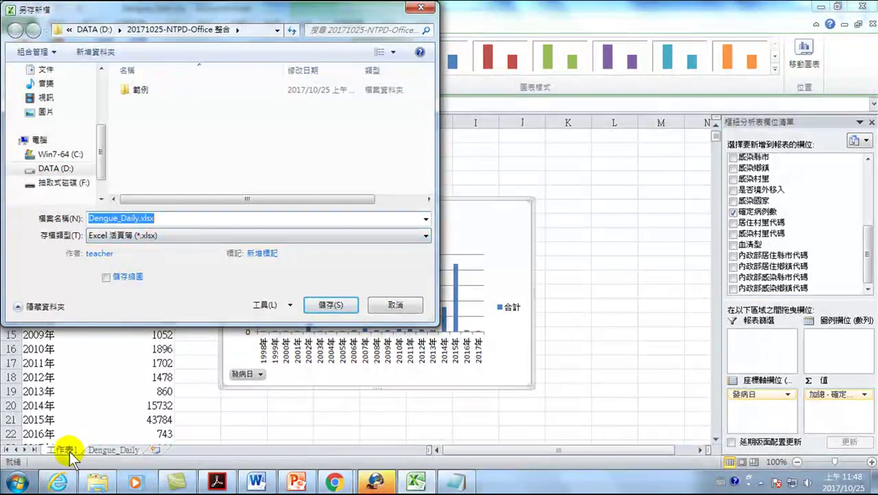
{"action": "left_click", "coordinate": [156, 236]}
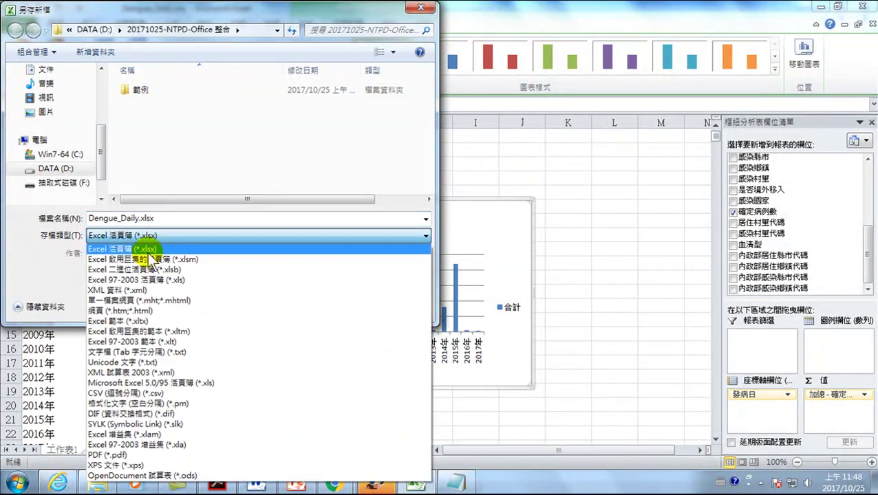
{"action": "left_click", "coordinate": [135, 249]}
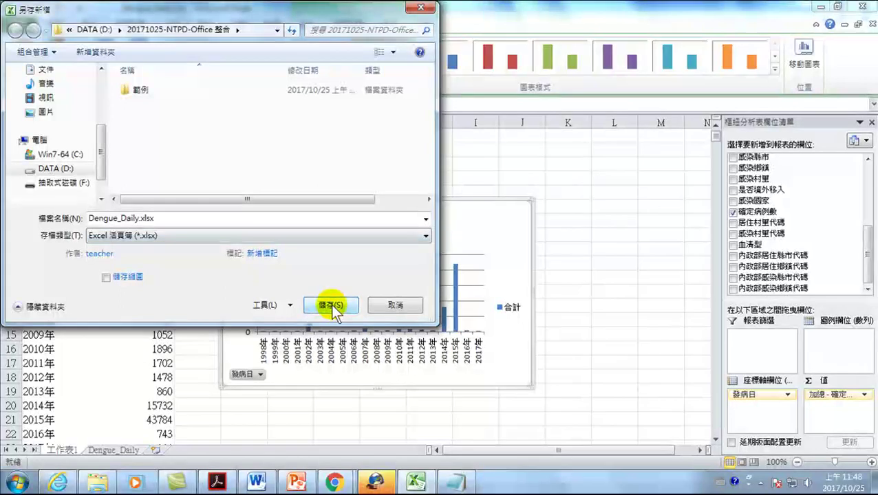
{"action": "left_click", "coordinate": [330, 304]}
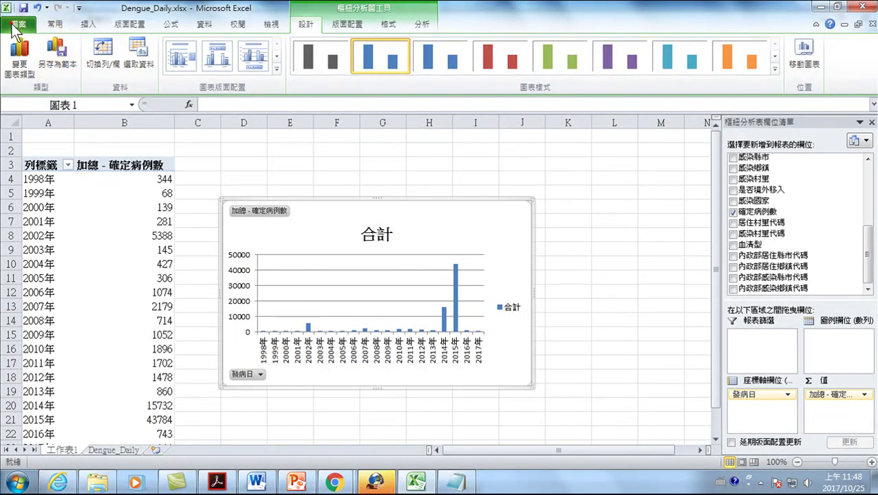
Step: Reopen Save As from the File menu and cancel it
{"action": "left_click", "coordinate": [15, 25]}
{"action": "left_click", "coordinate": [32, 65]}
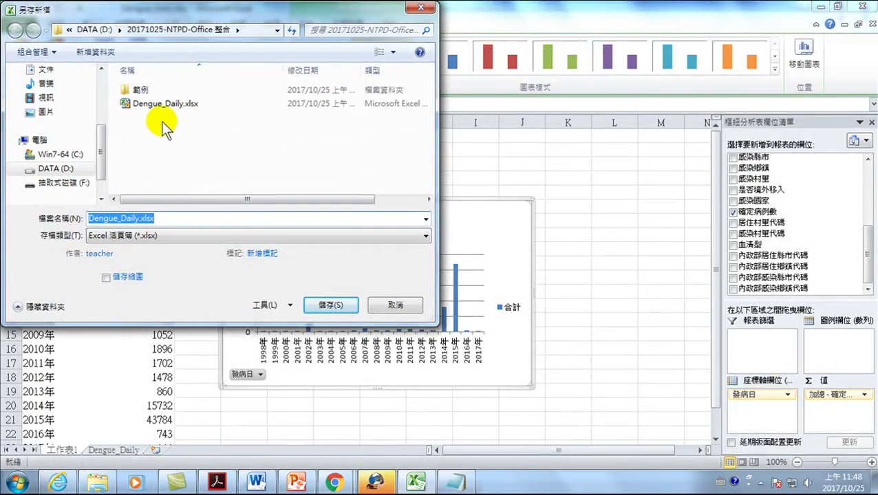
{"action": "left_click", "coordinate": [383, 306]}
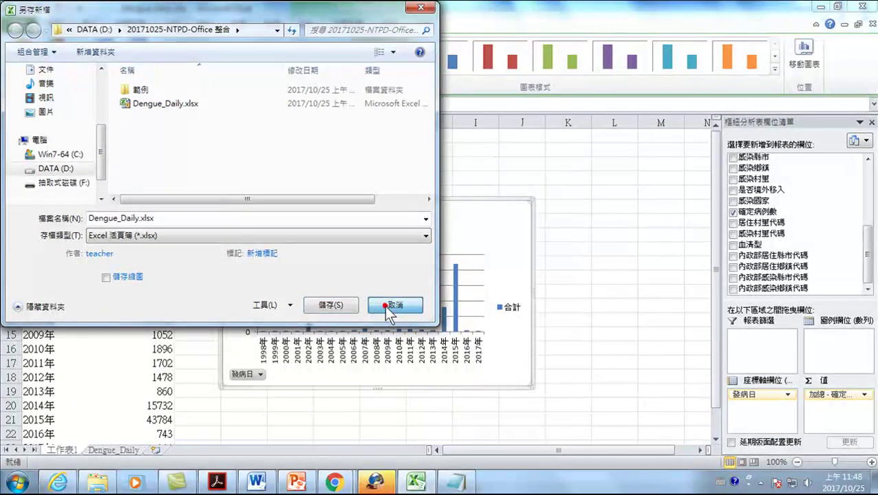
Step: Close Excel and bring the dengue files folder to the front
{"action": "left_click", "coordinate": [862, 6]}
{"action": "left_click", "coordinate": [97, 482]}
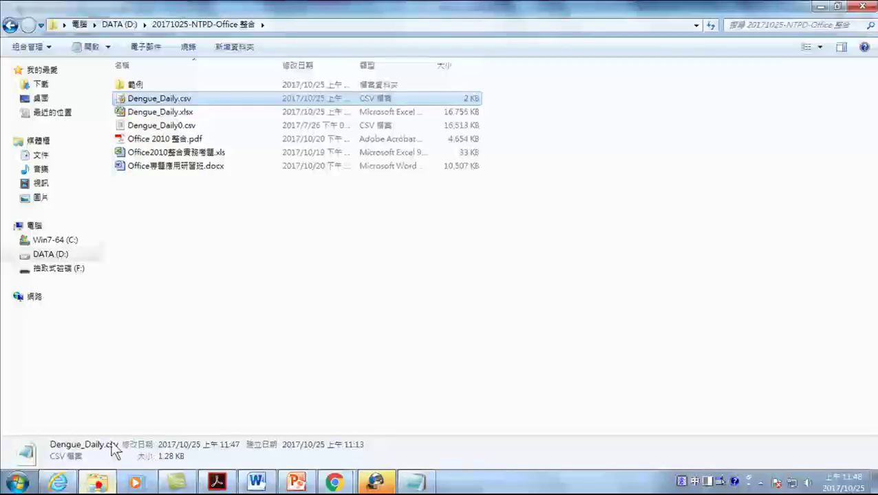
{"action": "right_click", "coordinate": [153, 100]}
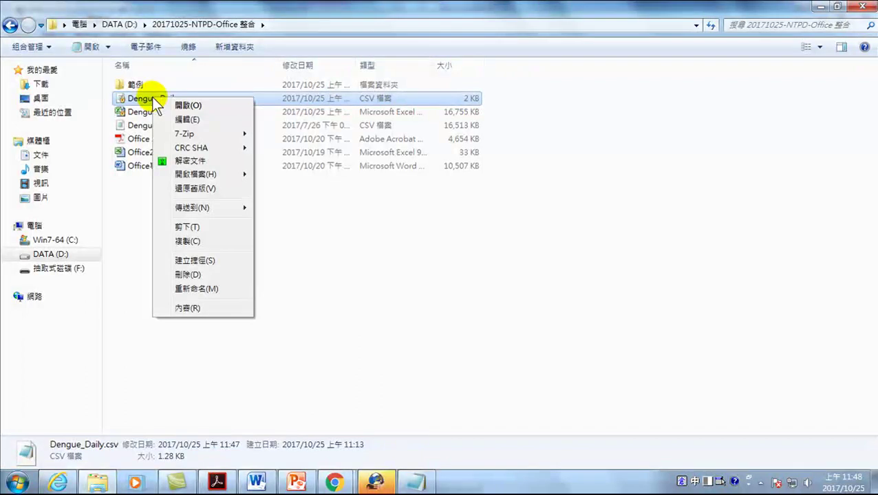
{"action": "left_click", "coordinate": [322, 274]}
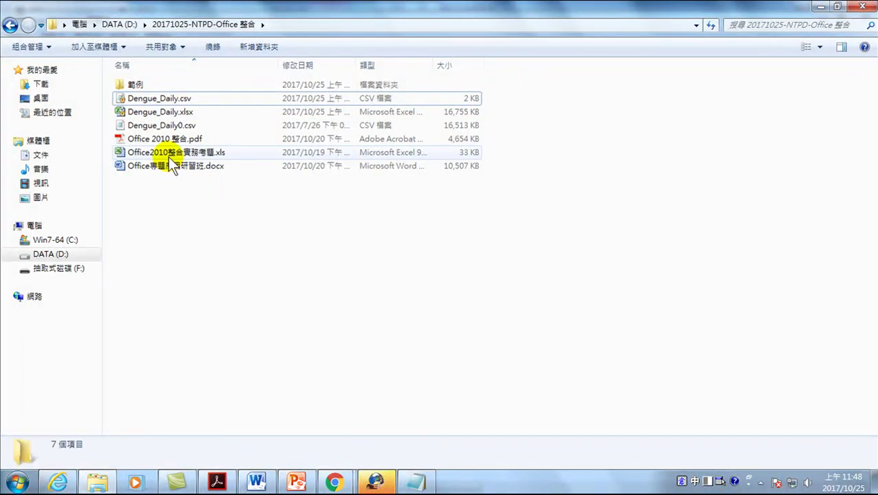
Step: Decrypt both Dengue_Daily.xlsx and Dengue_Daily.csv with 解密文件, then bring back the Notepad window
{"action": "right_click", "coordinate": [153, 112]}
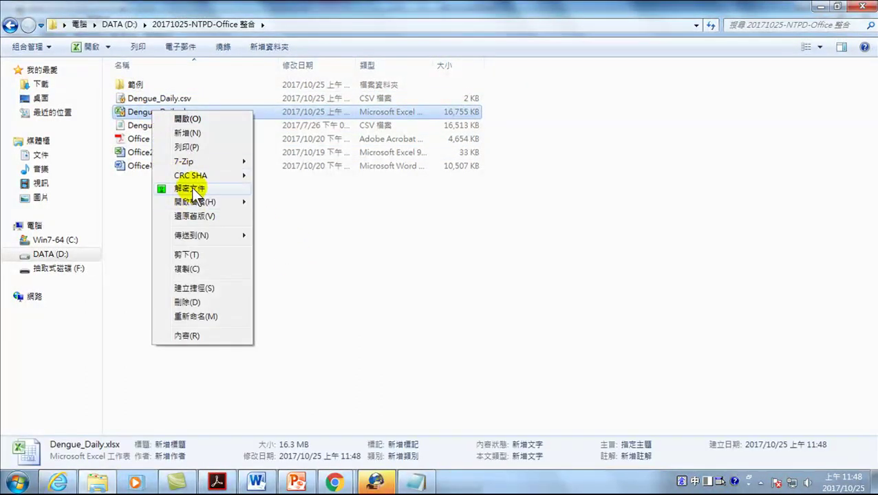
{"action": "left_click", "coordinate": [189, 188]}
{"action": "left_click", "coordinate": [554, 342]}
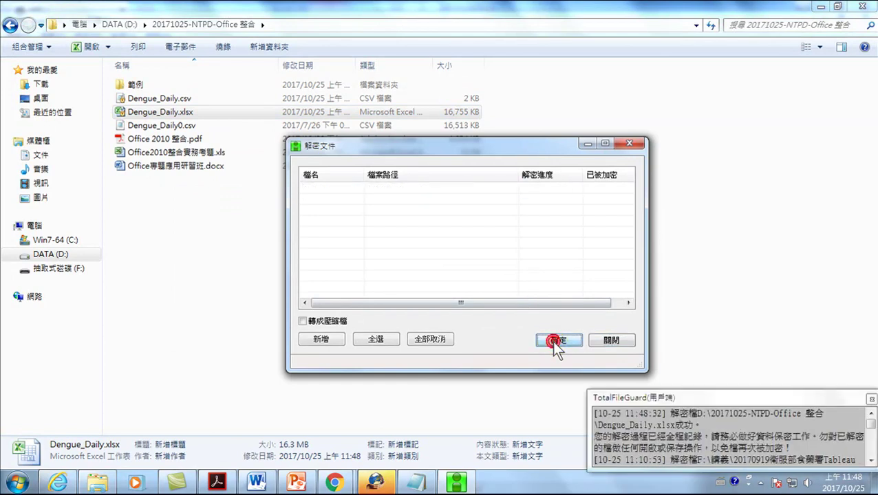
{"action": "left_click", "coordinate": [611, 339]}
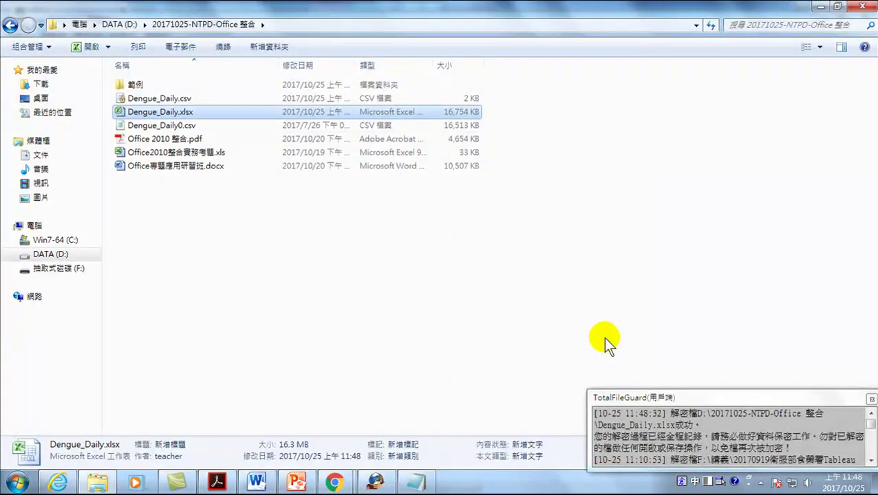
{"action": "right_click", "coordinate": [144, 100]}
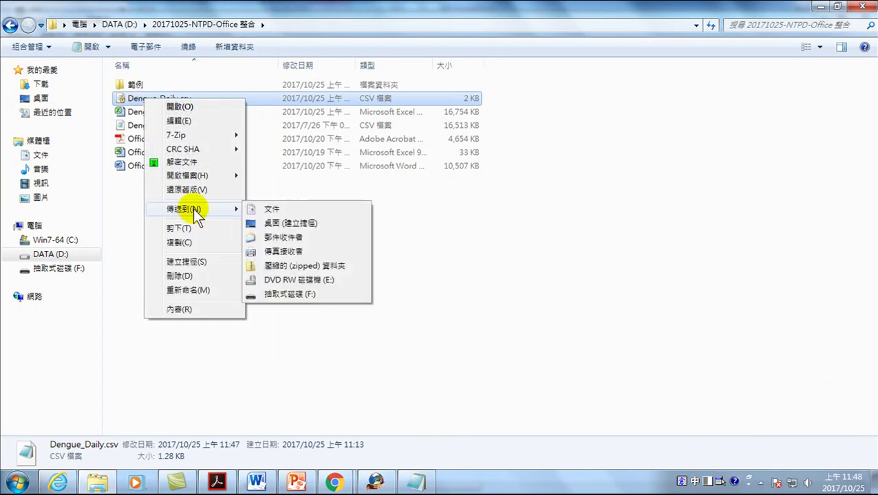
{"action": "left_click", "coordinate": [187, 162]}
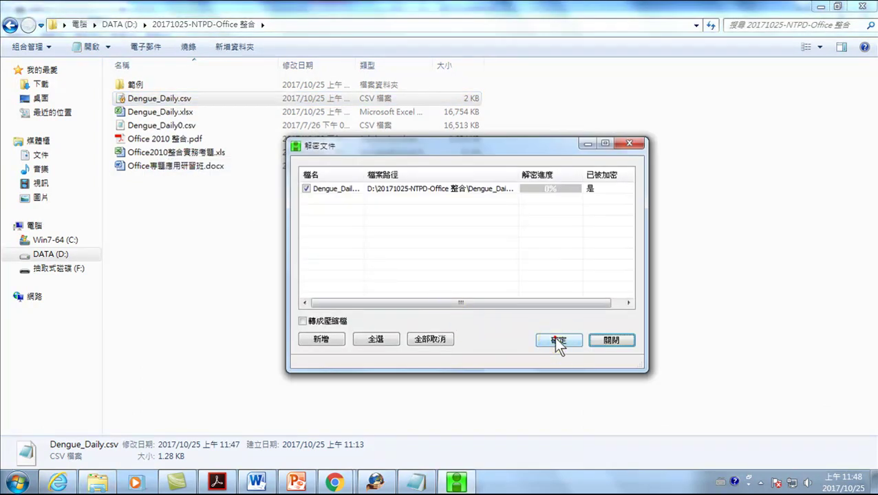
{"action": "left_click", "coordinate": [555, 340]}
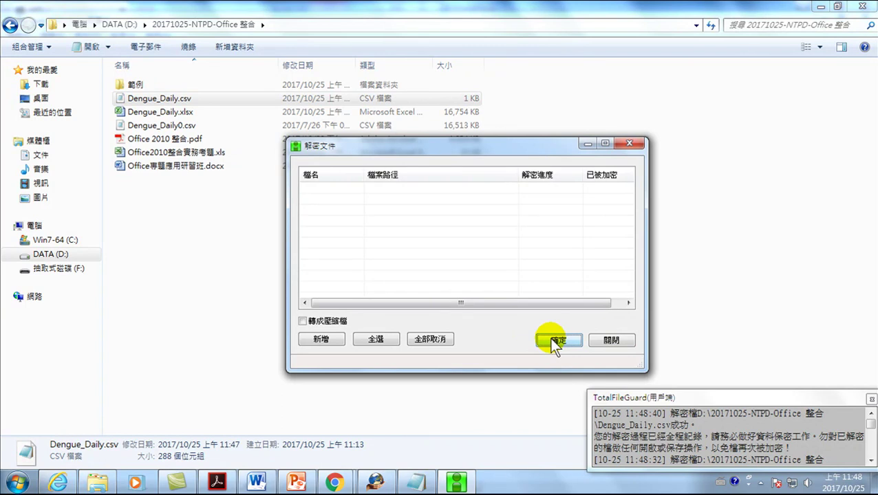
{"action": "left_click", "coordinate": [608, 340]}
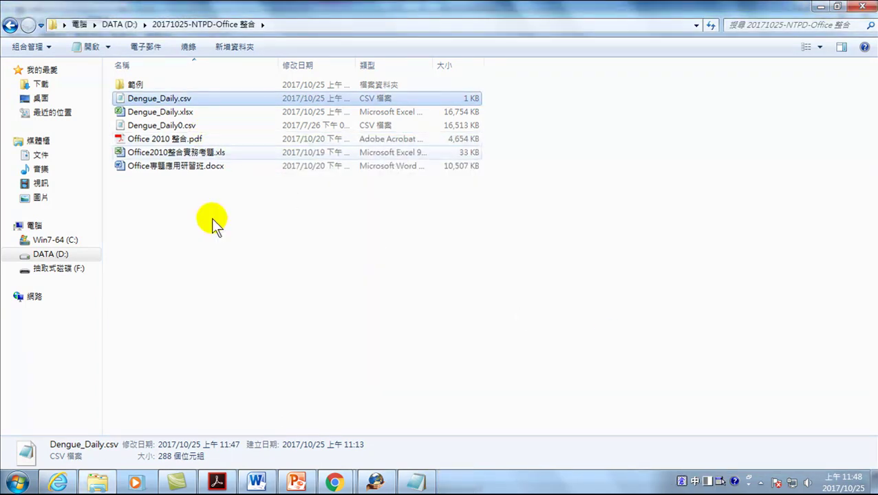
{"action": "left_click", "coordinate": [415, 481]}
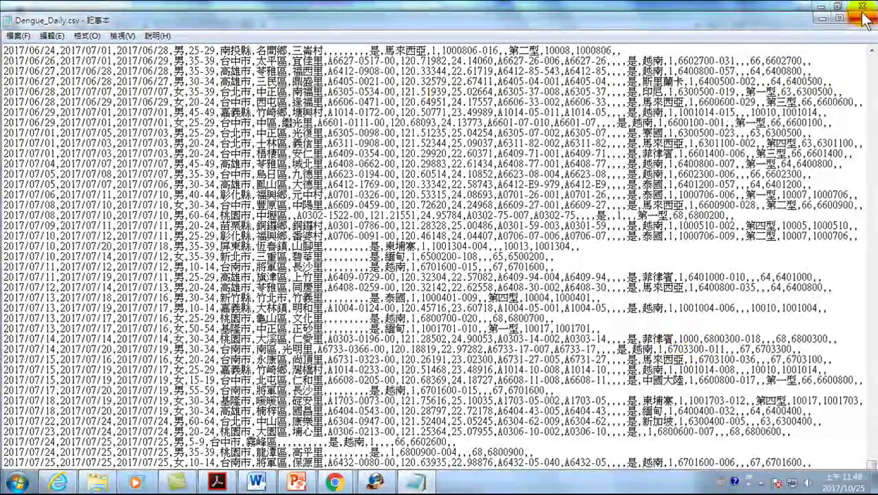
Step: Save Dengue_Daily.csv from Notepad's 檔案 menu and close Notepad
{"action": "left_click", "coordinate": [19, 35]}
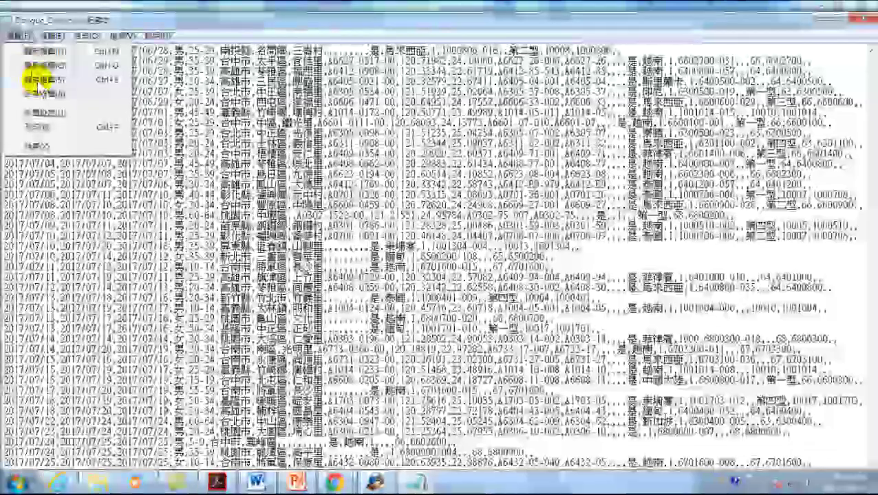
{"action": "left_click", "coordinate": [38, 79]}
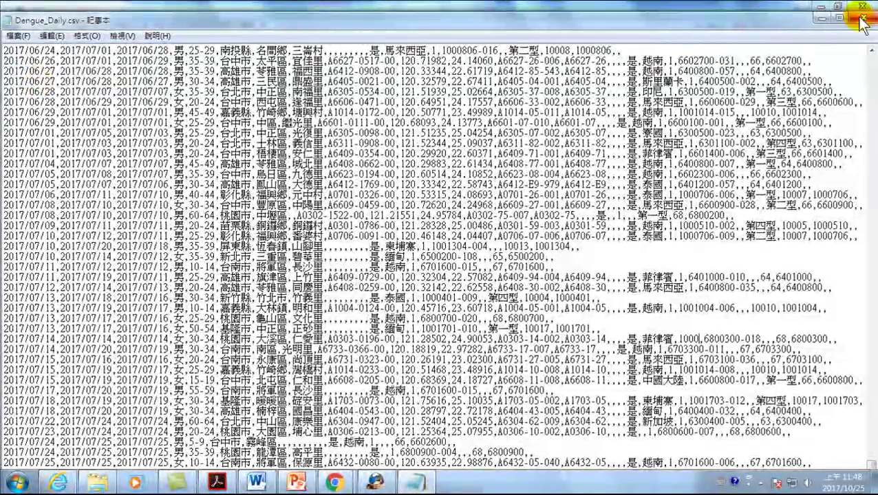
{"action": "left_click", "coordinate": [863, 20]}
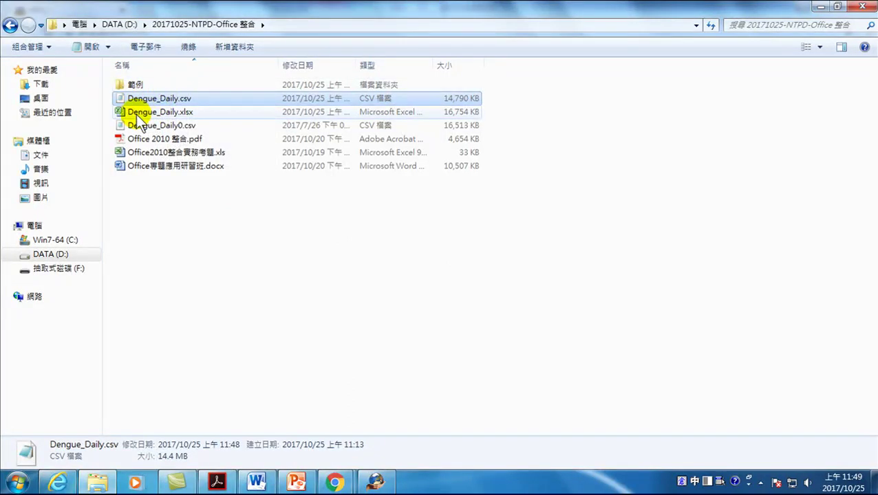
Step: Open Dengue_Daily.xlsx in Excel from the file list
{"action": "double_click", "coordinate": [163, 115]}
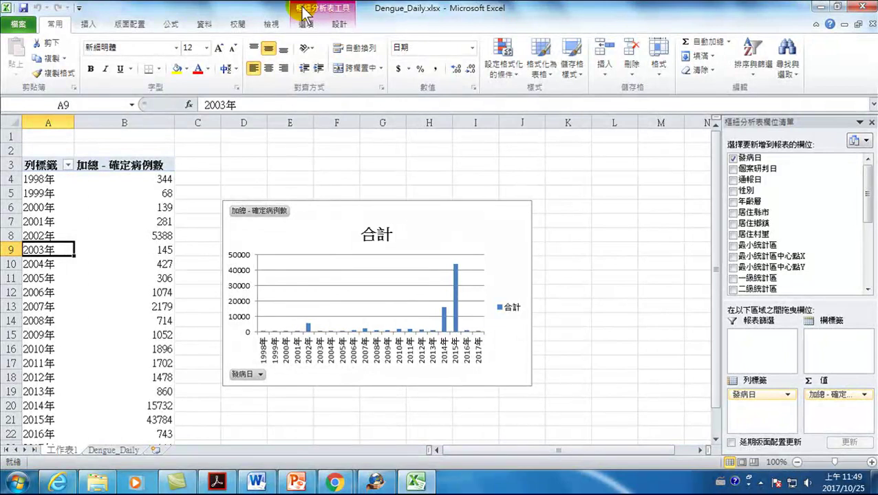
Step: Refresh the pivot table and chart twice, then select the 2017 count of 144 in B23
{"action": "left_click", "coordinate": [338, 24]}
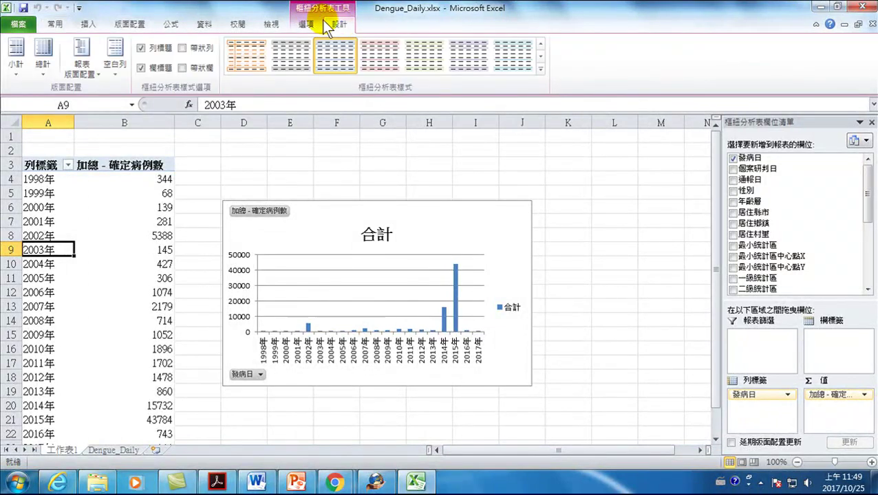
{"action": "left_click", "coordinate": [306, 24]}
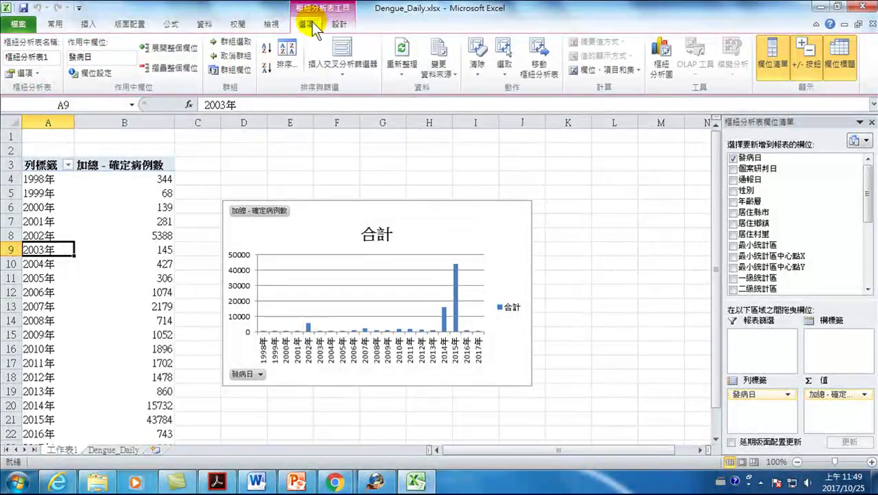
{"action": "left_click", "coordinate": [403, 50]}
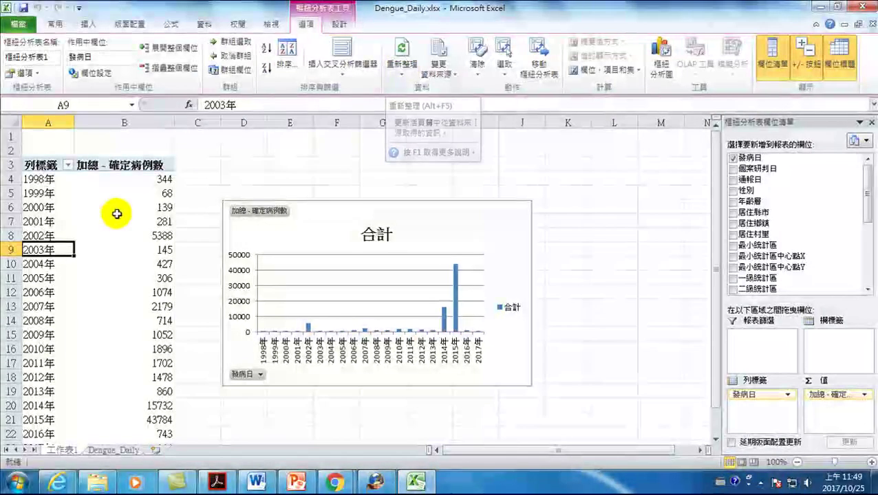
{"action": "scroll", "coordinate": [47, 250], "scroll_direction": "down", "scroll_amount": 3}
{"action": "scroll", "coordinate": [27, 248], "scroll_direction": "down", "scroll_amount": 2}
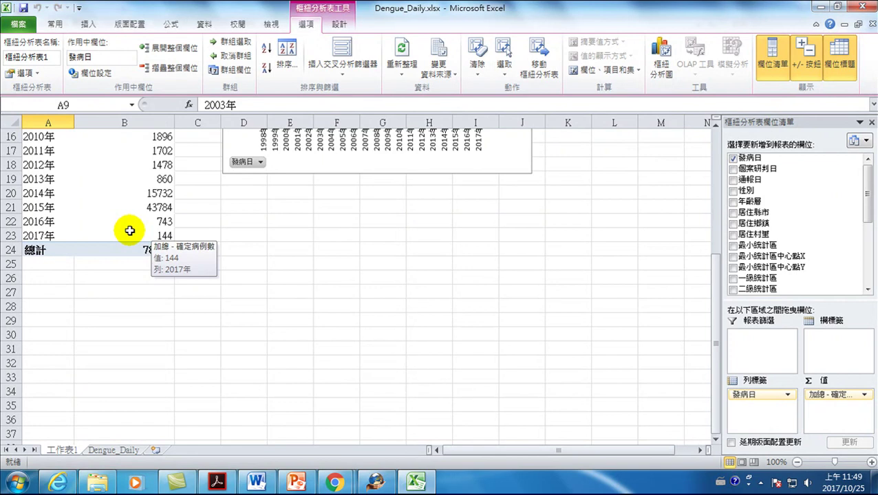
{"action": "left_click", "coordinate": [401, 53]}
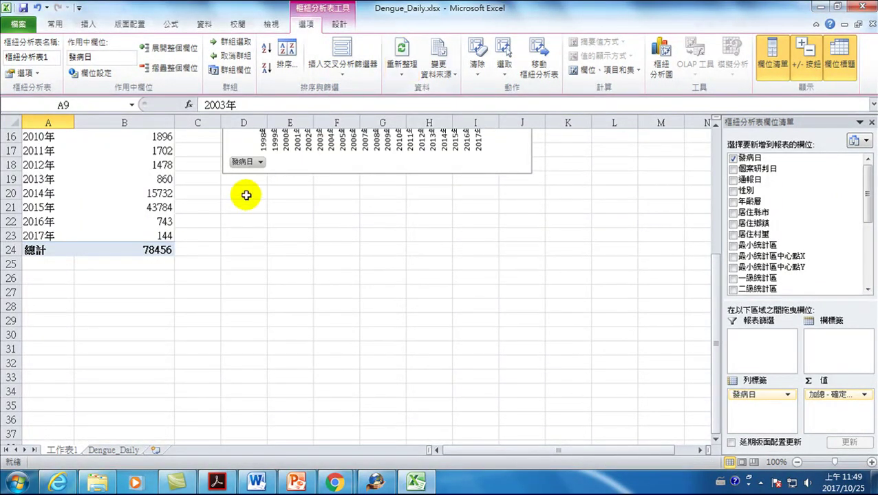
{"action": "scroll", "coordinate": [241, 196], "scroll_direction": "up", "scroll_amount": 2}
{"action": "left_click", "coordinate": [157, 321]}
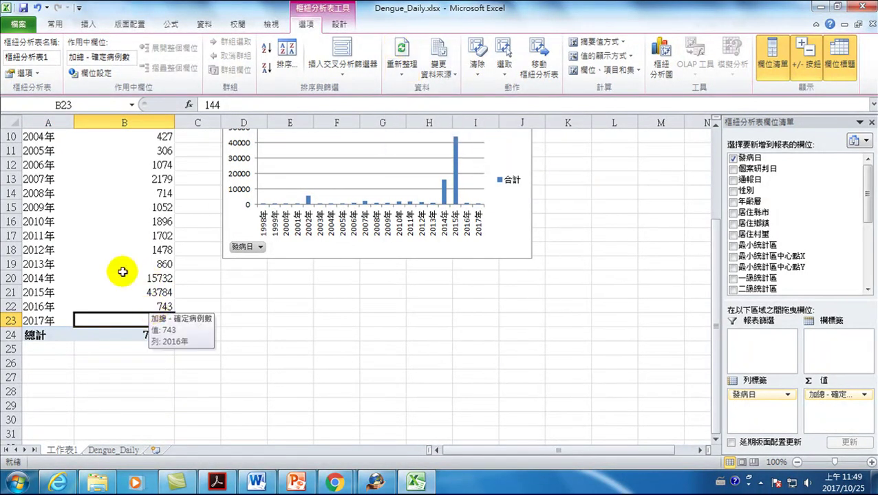
Step: Switch to the Dengue_Daily sheet and widen column A so onset dates replace ########
{"action": "left_click", "coordinate": [102, 452]}
{"action": "scroll", "coordinate": [235, 319], "scroll_direction": "down", "scroll_amount": 5}
{"action": "scroll", "coordinate": [349, 342], "scroll_direction": "down", "scroll_amount": 10}
{"action": "scroll", "coordinate": [352, 345], "scroll_direction": "down", "scroll_amount": 13}
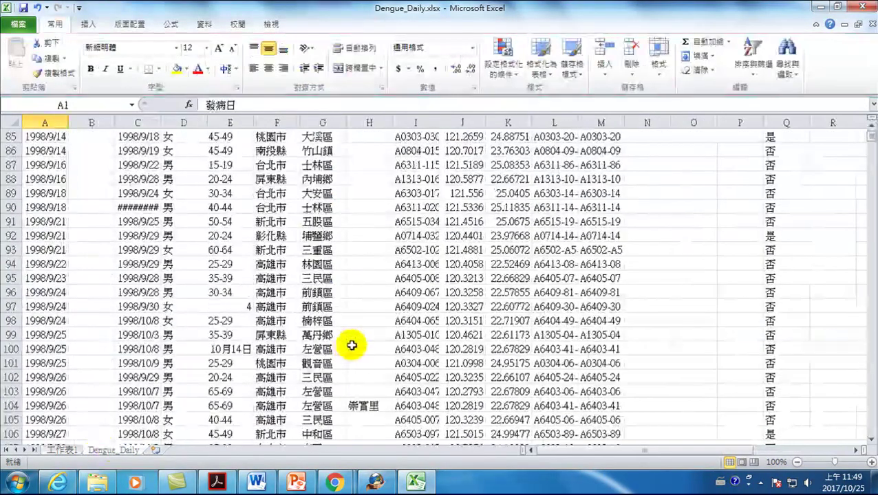
{"action": "scroll", "coordinate": [351, 345], "scroll_direction": "down", "scroll_amount": 11}
{"action": "scroll", "coordinate": [392, 351], "scroll_direction": "down", "scroll_amount": 9}
{"action": "scroll", "coordinate": [386, 352], "scroll_direction": "down", "scroll_amount": 6}
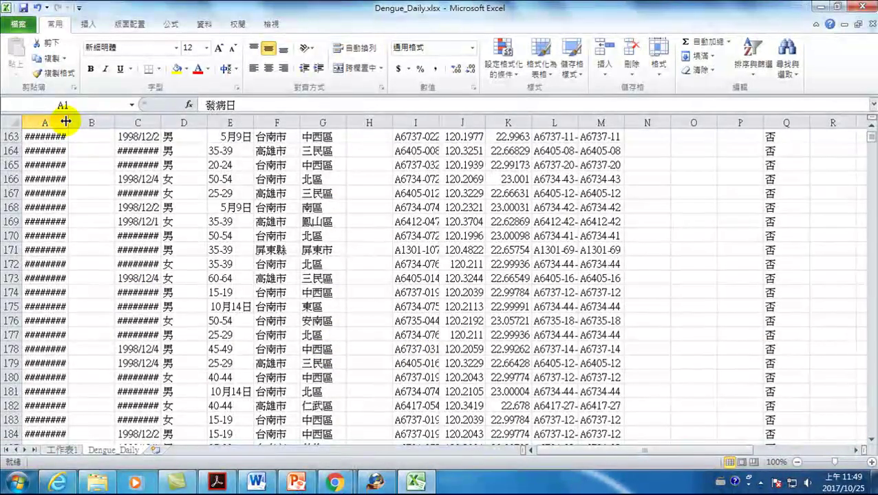
{"action": "left_click_drag", "start_coordinate": [66, 122], "coordinate": [122, 122]}
{"action": "scroll", "coordinate": [109, 321], "scroll_direction": "down", "scroll_amount": 5}
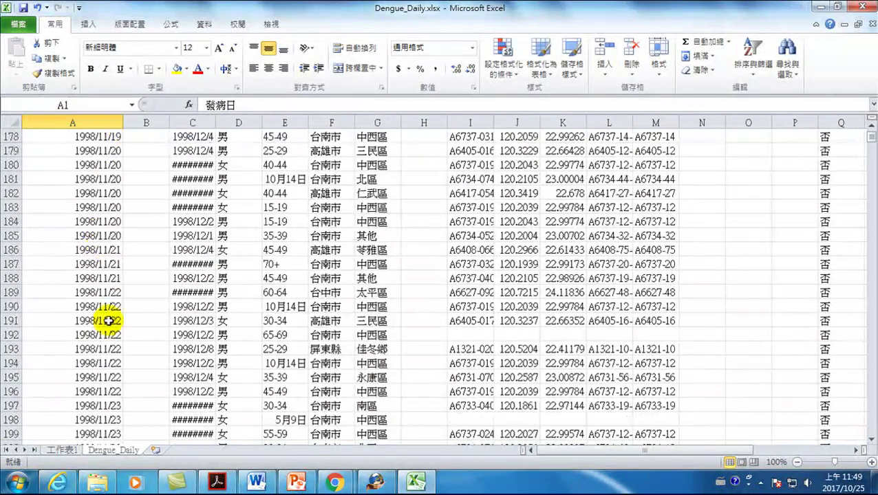
{"action": "scroll", "coordinate": [109, 321], "scroll_direction": "down", "scroll_amount": 5}
Step: Scroll through the last 2017 data rows and their imported-country columns
{"action": "left_click_drag", "start_coordinate": [870, 135], "coordinate": [864, 475]}
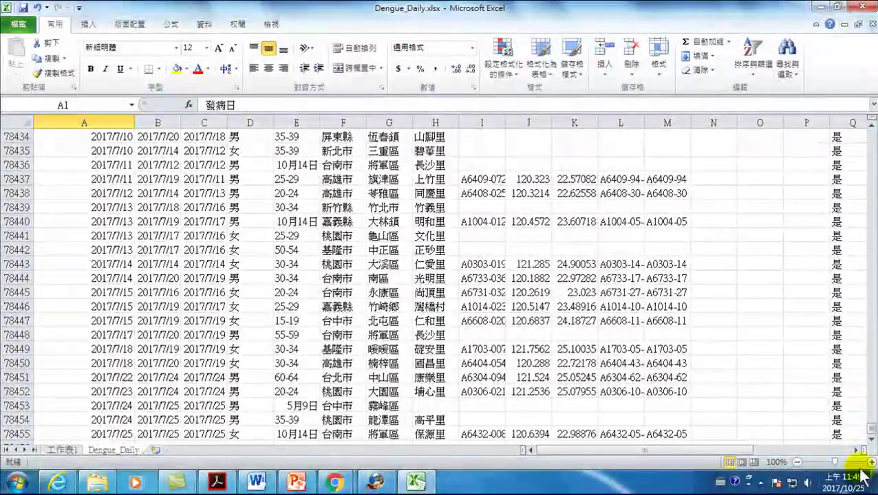
{"action": "scroll", "coordinate": [839, 333], "scroll_direction": "up", "scroll_amount": 6}
{"action": "scroll", "coordinate": [839, 333], "scroll_direction": "up", "scroll_amount": 8}
{"action": "scroll", "coordinate": [839, 333], "scroll_direction": "down", "scroll_amount": 8}
{"action": "scroll", "coordinate": [838, 333], "scroll_direction": "down", "scroll_amount": 5}
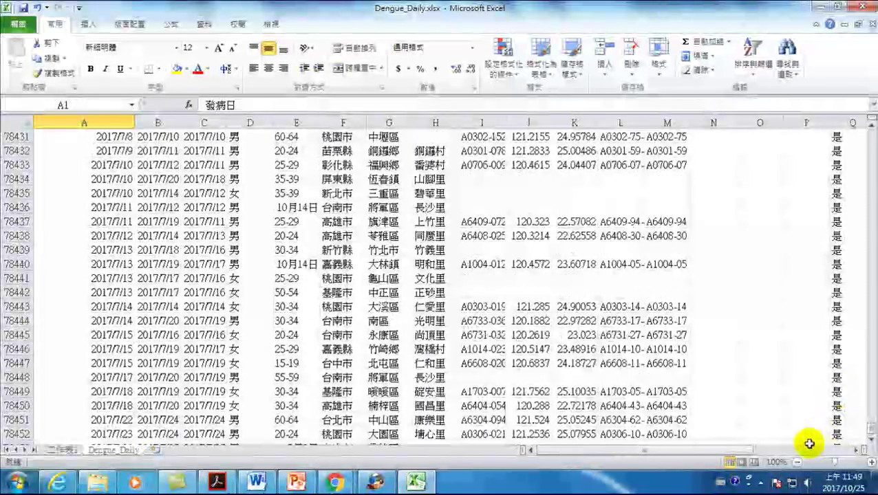
{"action": "left_click_drag", "start_coordinate": [740, 450], "coordinate": [803, 450]}
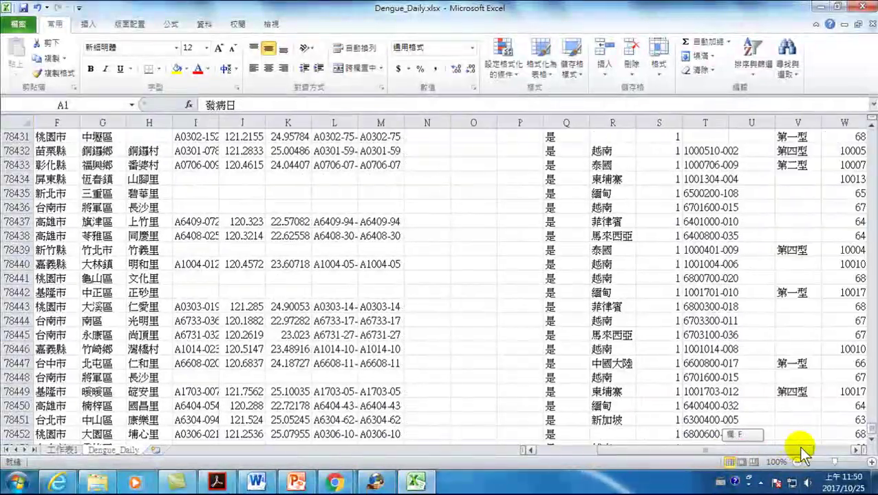
{"action": "scroll", "coordinate": [728, 368], "scroll_direction": "down", "scroll_amount": 4}
{"action": "scroll", "coordinate": [728, 331], "scroll_direction": "up", "scroll_amount": 11}
{"action": "scroll", "coordinate": [727, 282], "scroll_direction": "up", "scroll_amount": 1}
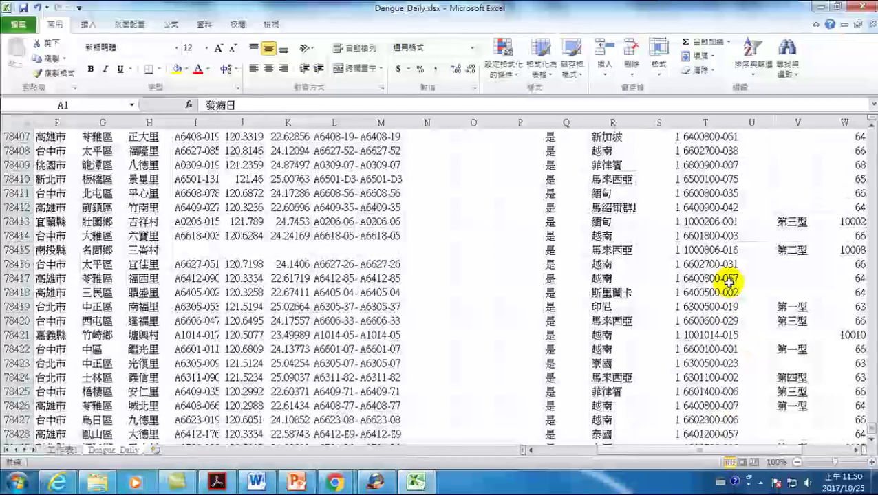
{"action": "scroll", "coordinate": [728, 268], "scroll_direction": "up", "scroll_amount": 5}
{"action": "scroll", "coordinate": [722, 250], "scroll_direction": "up", "scroll_amount": 5}
{"action": "scroll", "coordinate": [725, 246], "scroll_direction": "up", "scroll_amount": 5}
{"action": "scroll", "coordinate": [716, 239], "scroll_direction": "up", "scroll_amount": 4}
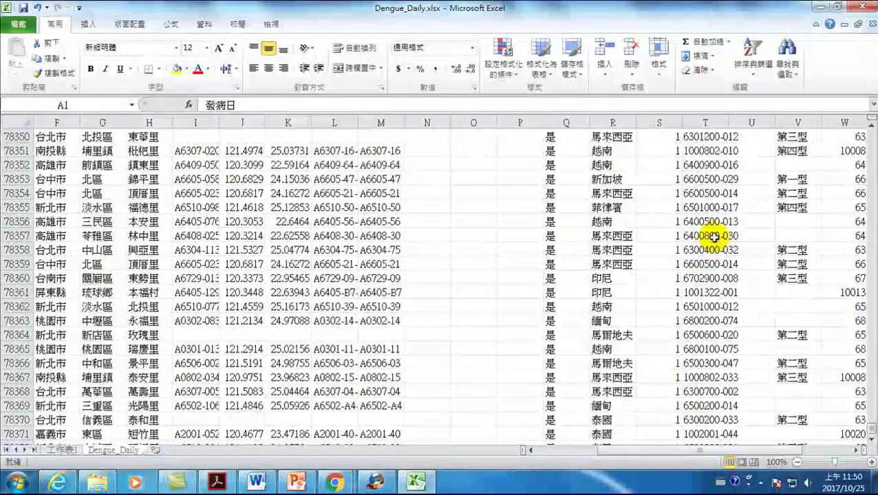
{"action": "scroll", "coordinate": [713, 236], "scroll_direction": "up", "scroll_amount": 6}
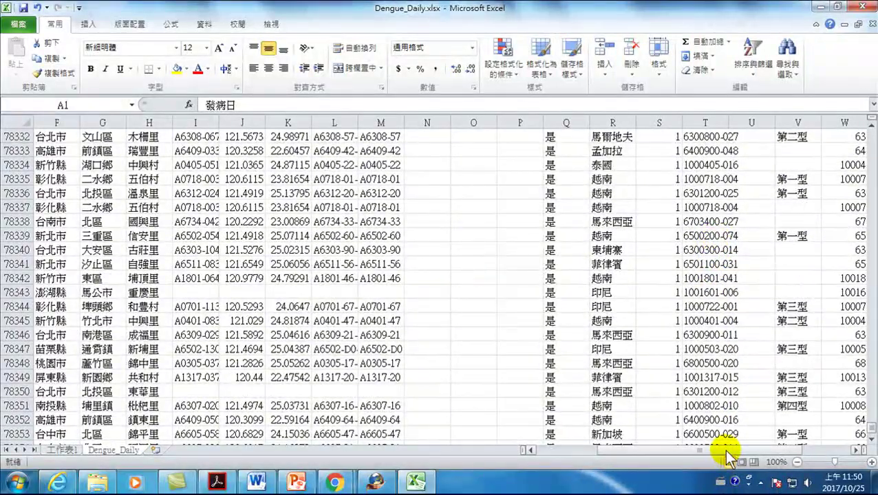
{"action": "scroll", "coordinate": [728, 457], "scroll_direction": "left", "scroll_amount": 5}
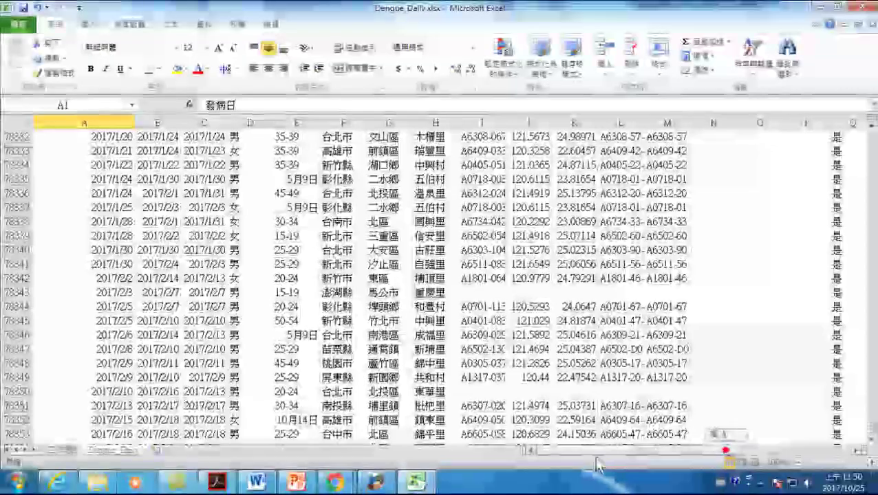
Step: Set S78342 of the 2017/2/2 新竹市 record to 1000, then go back to sheet 工作表1
{"action": "left_click", "coordinate": [82, 280]}
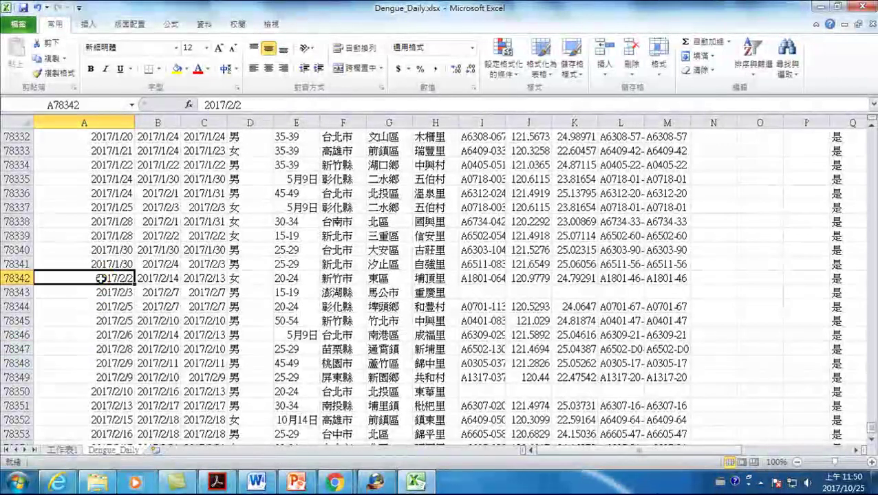
{"action": "left_click", "coordinate": [15, 277]}
{"action": "left_click_drag", "start_coordinate": [550, 450], "coordinate": [647, 458]}
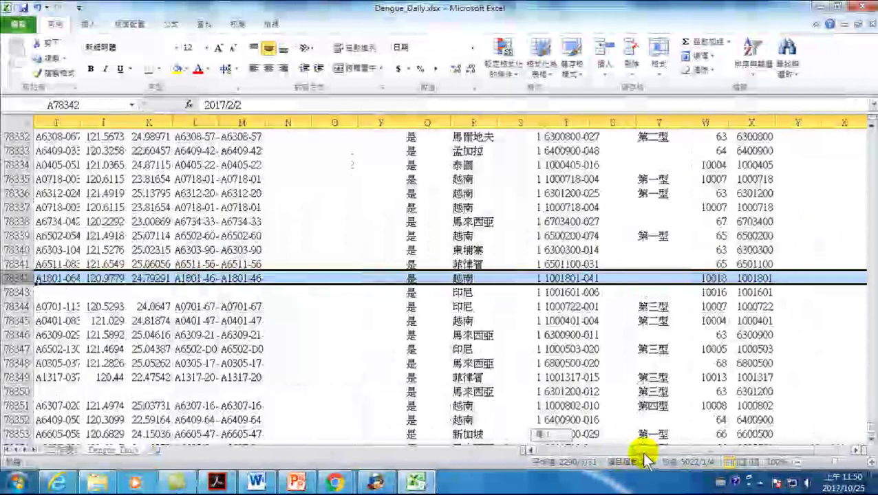
{"action": "left_click", "coordinate": [534, 278]}
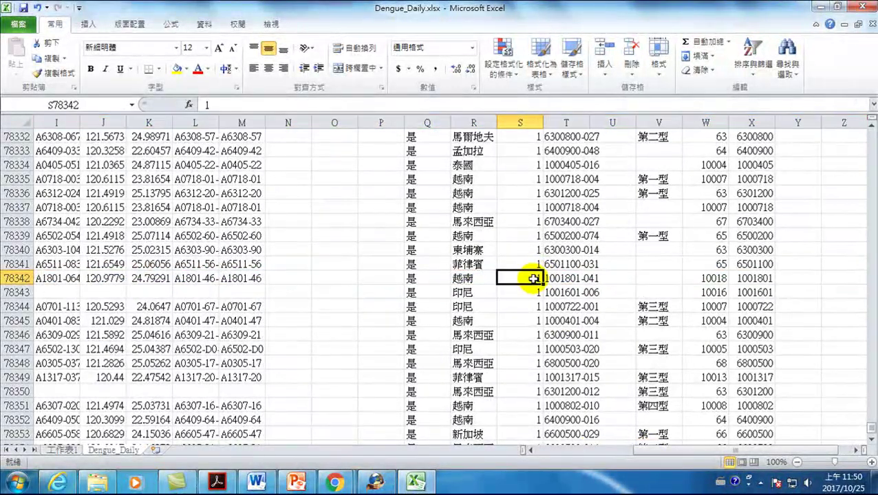
{"action": "type", "text": "1000"}
{"action": "key", "text": "Return"}
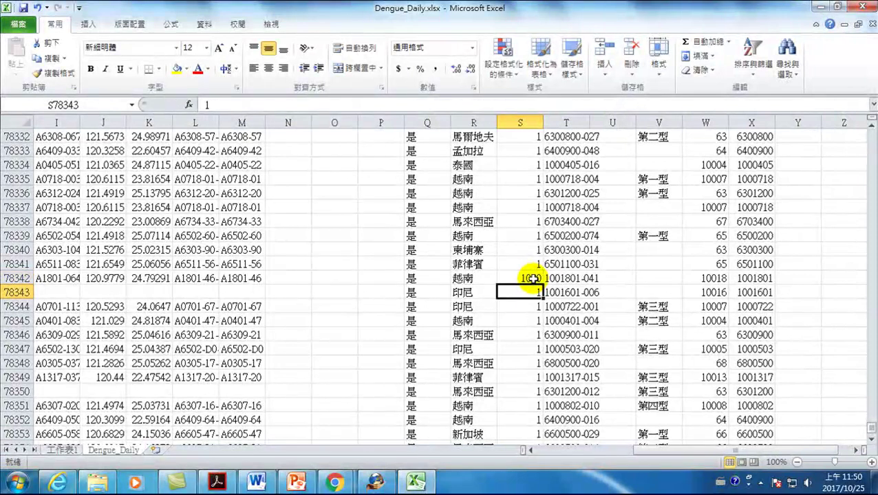
{"action": "left_click", "coordinate": [62, 450]}
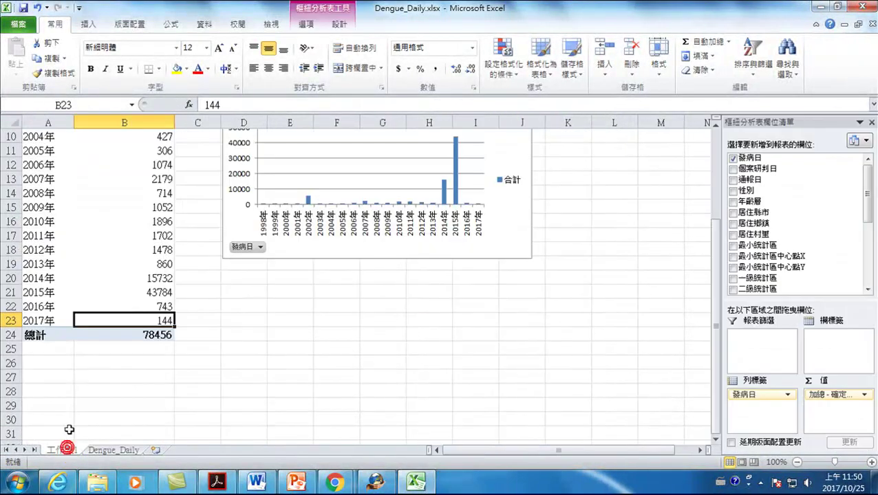
Step: Refresh the pivot table so 2017年 reads 1143 and the grand total 79455
{"action": "left_click", "coordinate": [306, 24]}
{"action": "left_click", "coordinate": [402, 53]}
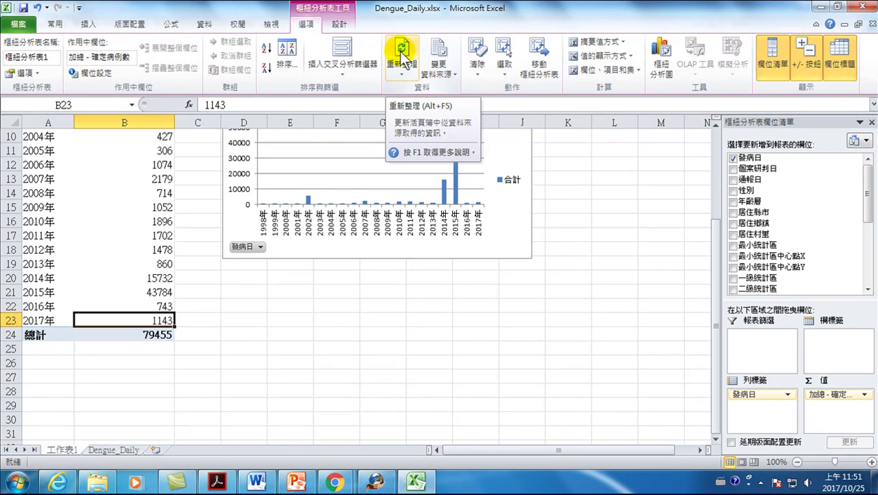
{"action": "left_click", "coordinate": [402, 58]}
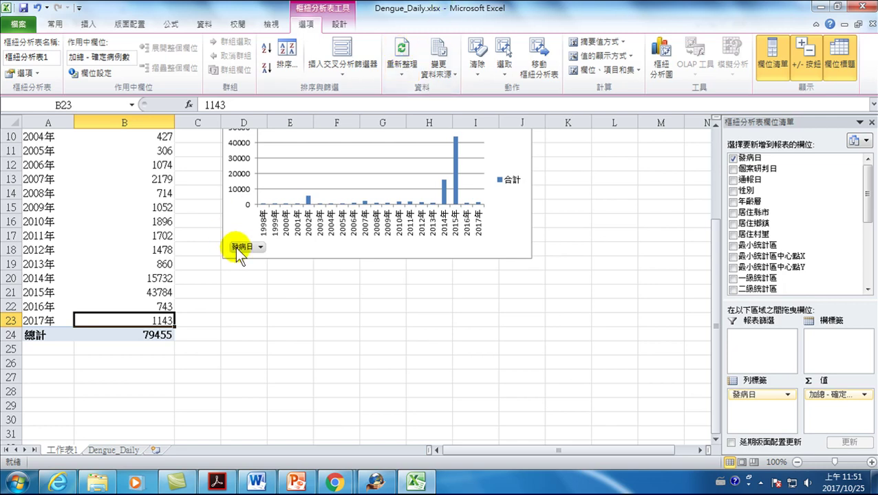
Step: Copy the 合計 pivot chart of cases per onset year and bring PowerPoint forward
{"action": "scroll", "coordinate": [297, 189], "scroll_direction": "up", "scroll_amount": 3}
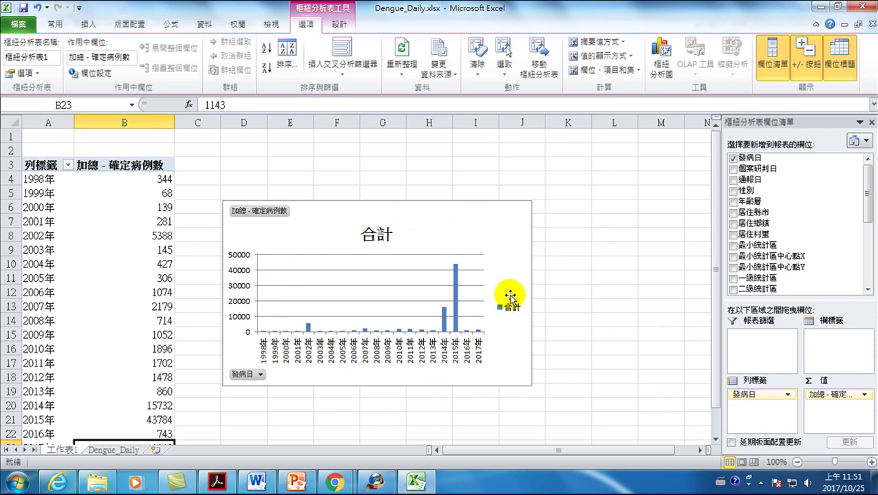
{"action": "left_click", "coordinate": [477, 220]}
{"action": "right_click", "coordinate": [477, 220]}
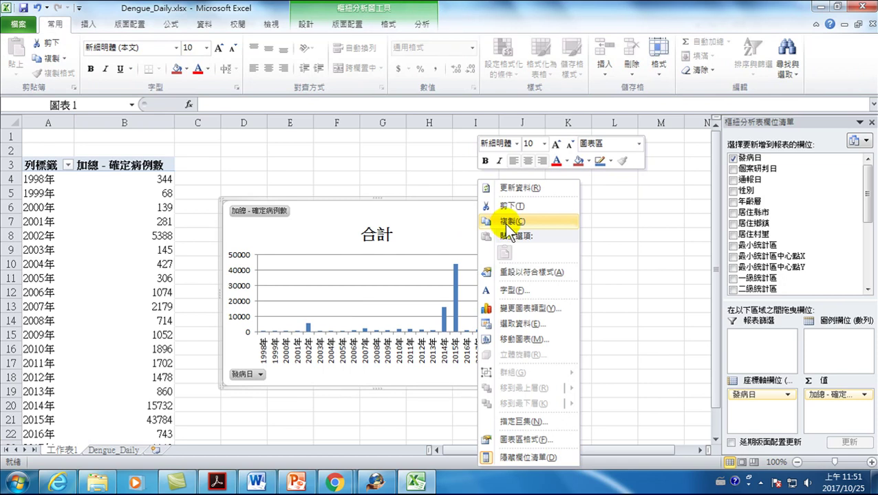
{"action": "left_click", "coordinate": [508, 221]}
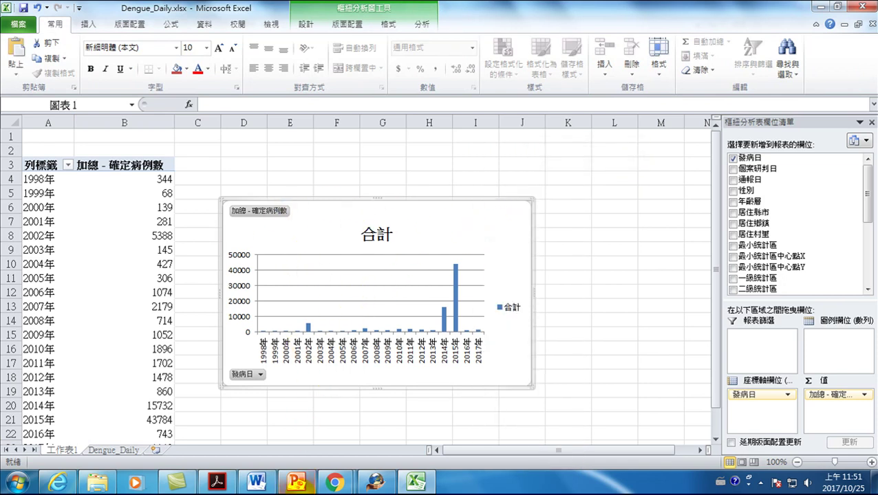
{"action": "left_click", "coordinate": [296, 484]}
Step: Add a new slide 10 after slide 9
{"action": "scroll", "coordinate": [48, 366], "scroll_direction": "down", "scroll_amount": 5}
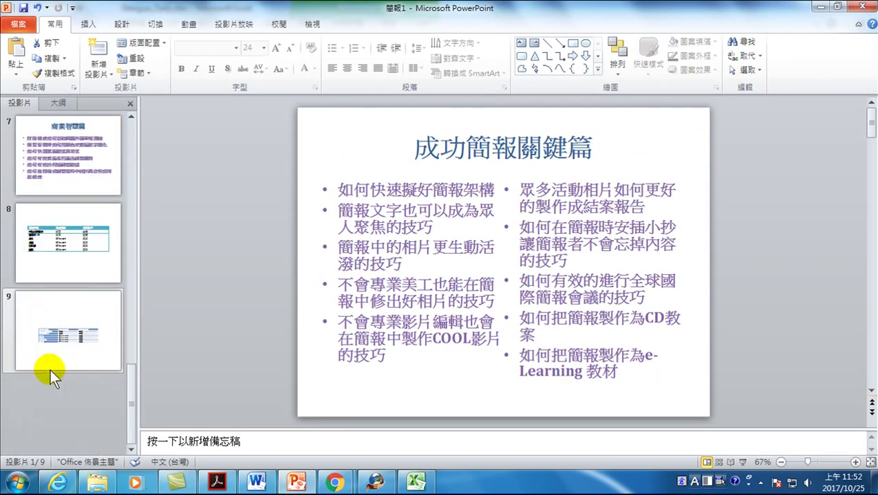
{"action": "left_click", "coordinate": [62, 324]}
{"action": "left_click", "coordinate": [97, 54]}
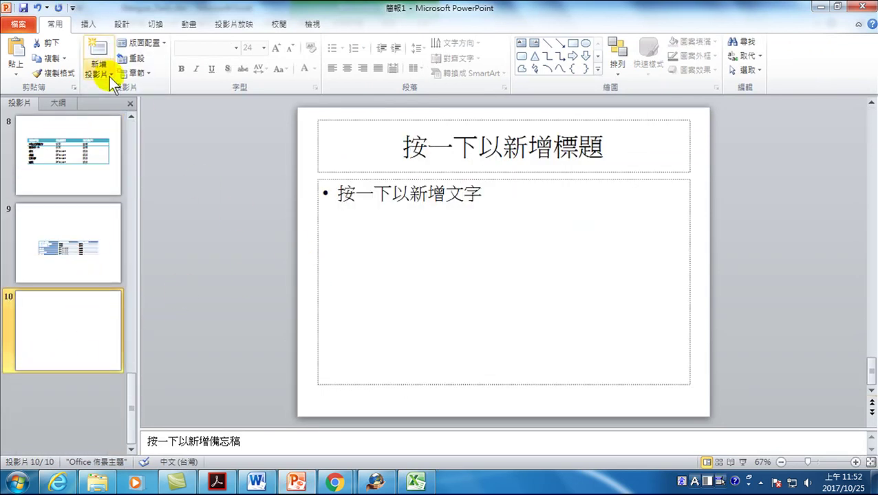
Step: Bring up the paste options for slide 10's content placeholder
{"action": "left_click", "coordinate": [351, 194]}
{"action": "right_click", "coordinate": [351, 196]}
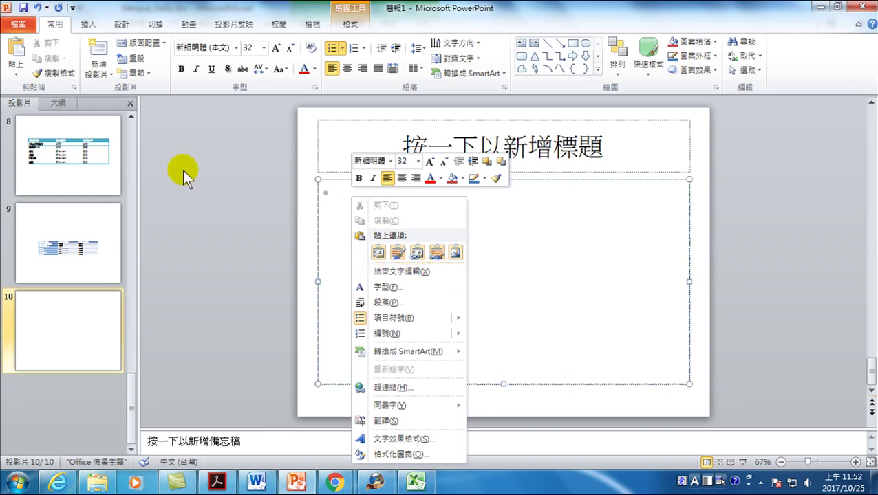
{"action": "left_click", "coordinate": [14, 69]}
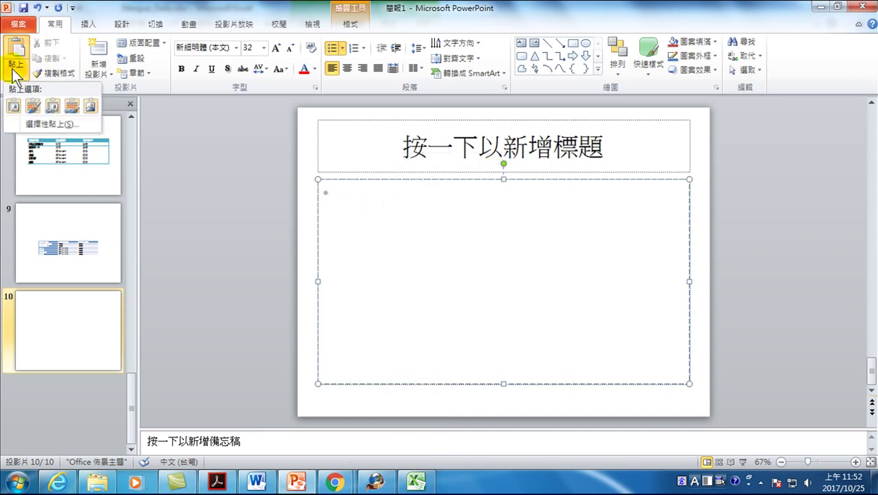
{"action": "left_click", "coordinate": [51, 313]}
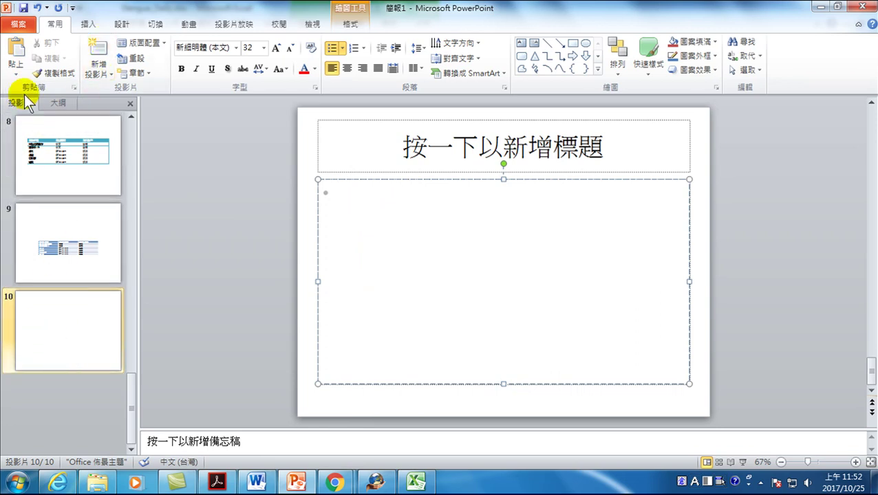
{"action": "left_click", "coordinate": [18, 68]}
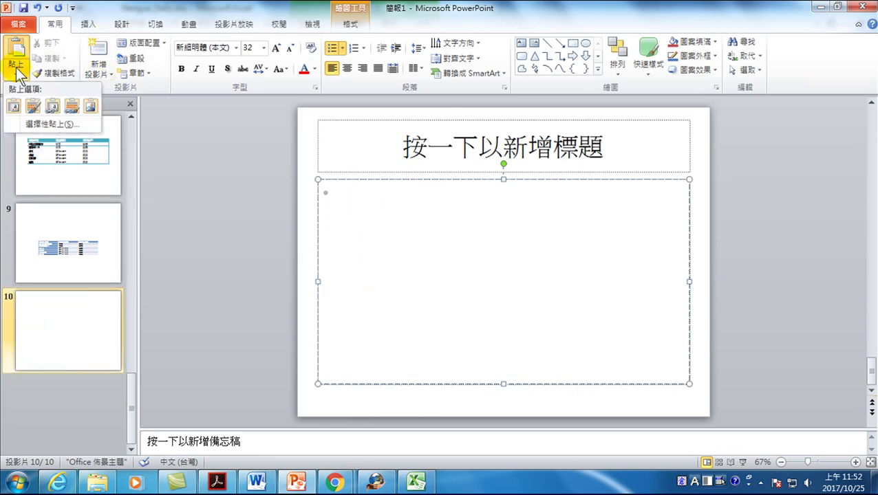
Step: Paste the chart on slide 10 as a linked Microsoft Excel Chart Object, then return to Excel
{"action": "left_click", "coordinate": [51, 123]}
{"action": "left_click", "coordinate": [294, 216]}
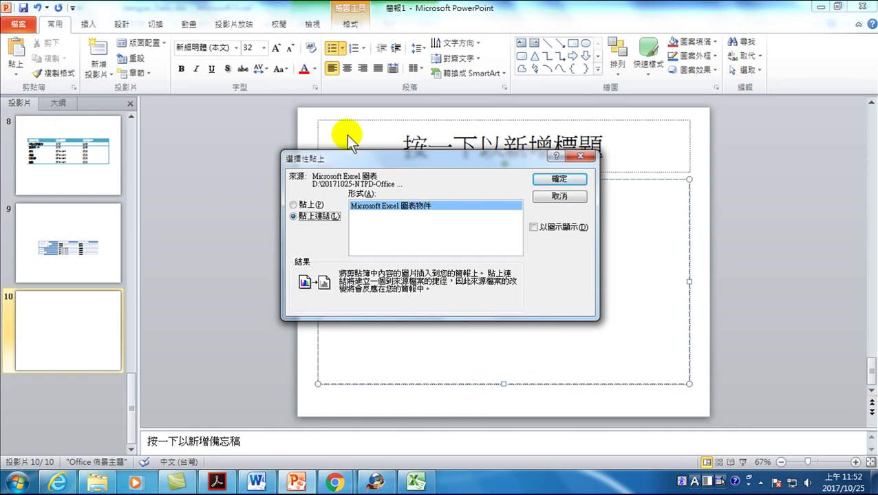
{"action": "left_click", "coordinate": [563, 180]}
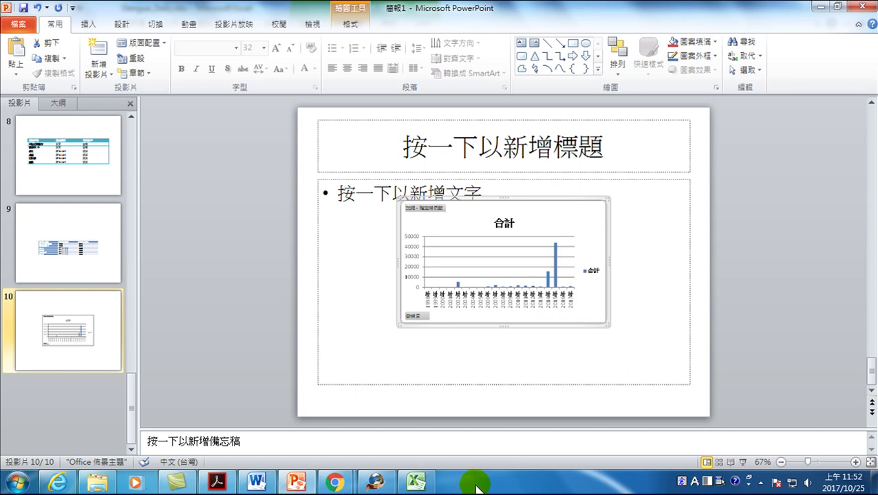
{"action": "left_click", "coordinate": [412, 482]}
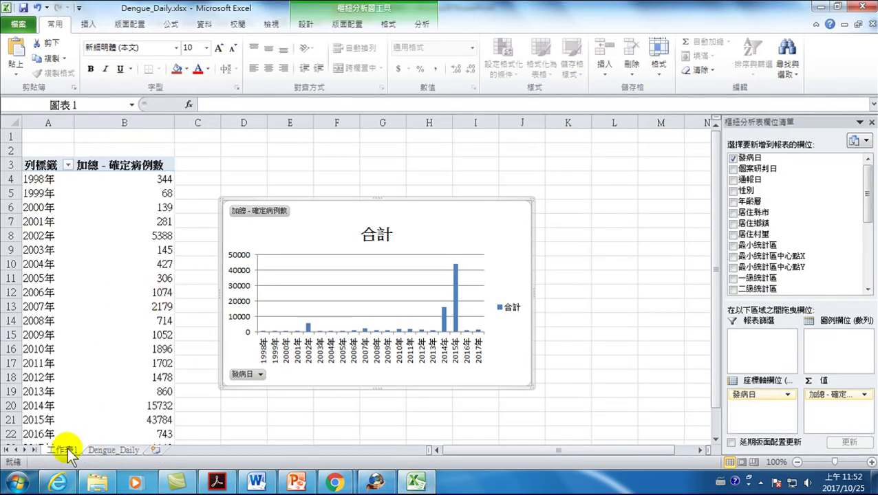
Step: On the Dengue_Daily sheet, select rows 69276 through 74300, from 2015/11/15 to just before 11/30
{"action": "left_click", "coordinate": [119, 451]}
{"action": "scroll", "coordinate": [108, 275], "scroll_direction": "up", "scroll_amount": 6}
{"action": "scroll", "coordinate": [108, 274], "scroll_direction": "up", "scroll_amount": 6}
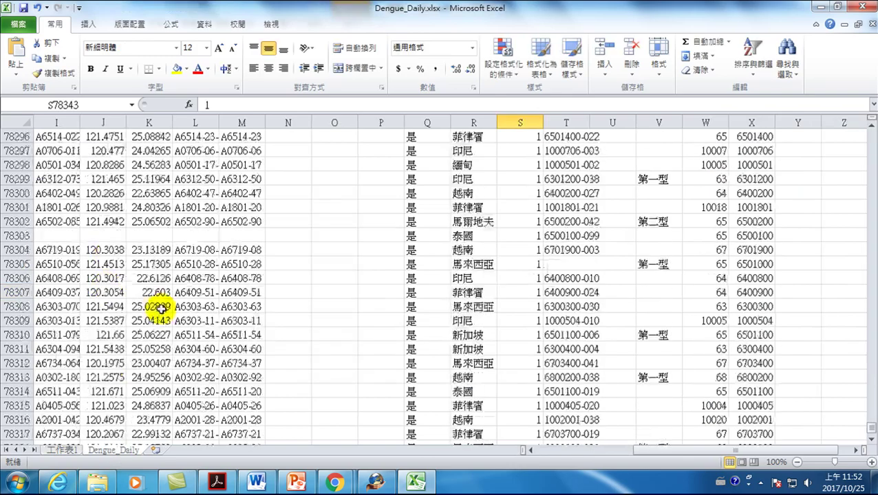
{"action": "left_click", "coordinate": [705, 446]}
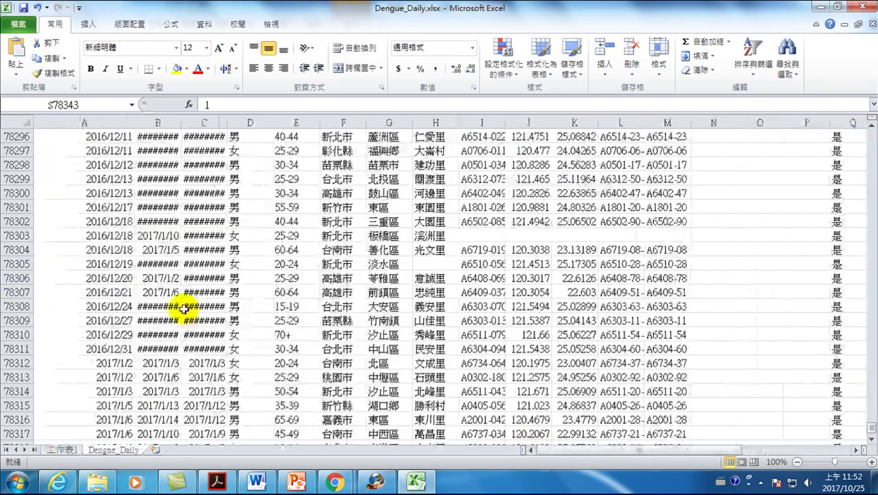
{"action": "scroll", "coordinate": [177, 306], "scroll_direction": "up", "scroll_amount": 9}
{"action": "scroll", "coordinate": [141, 268], "scroll_direction": "up", "scroll_amount": 7}
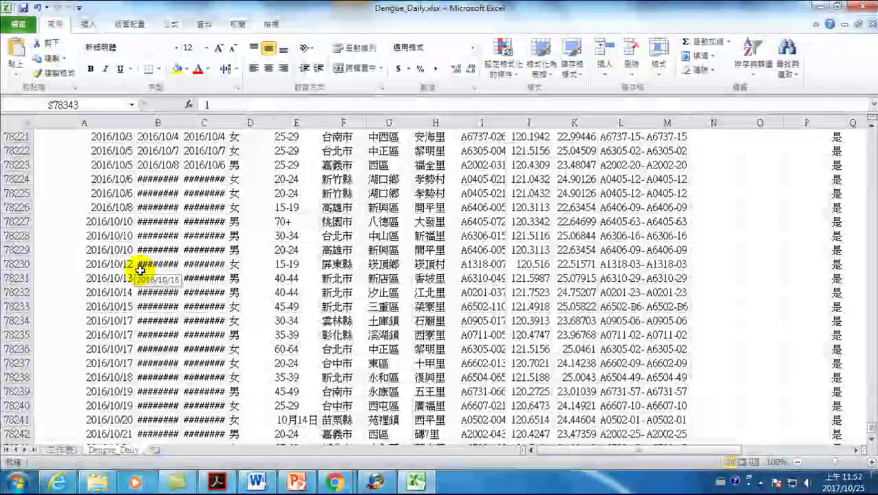
{"action": "scroll", "coordinate": [139, 270], "scroll_direction": "up", "scroll_amount": 10}
{"action": "scroll", "coordinate": [207, 223], "scroll_direction": "up", "scroll_amount": 10}
{"action": "scroll", "coordinate": [172, 247], "scroll_direction": "up", "scroll_amount": 9}
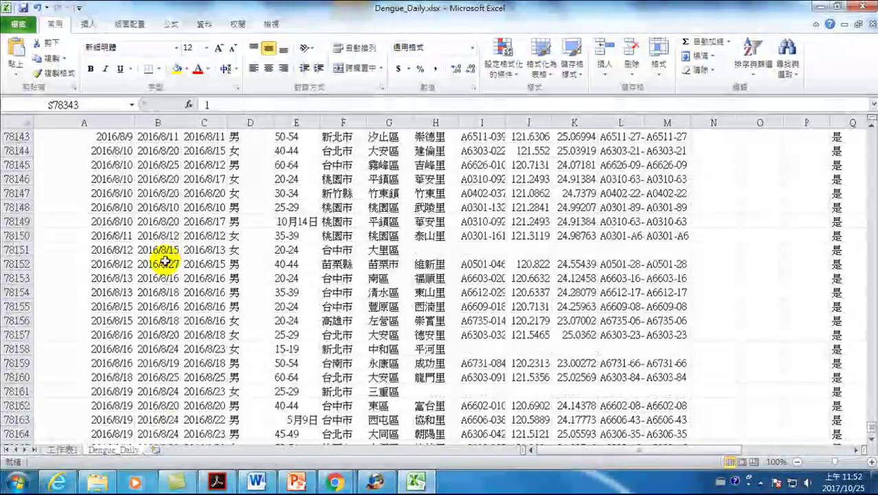
{"action": "scroll", "coordinate": [160, 248], "scroll_direction": "up", "scroll_amount": 9}
{"action": "scroll", "coordinate": [153, 263], "scroll_direction": "up", "scroll_amount": 10}
{"action": "scroll", "coordinate": [157, 264], "scroll_direction": "up", "scroll_amount": 10}
{"action": "scroll", "coordinate": [147, 281], "scroll_direction": "up", "scroll_amount": 10}
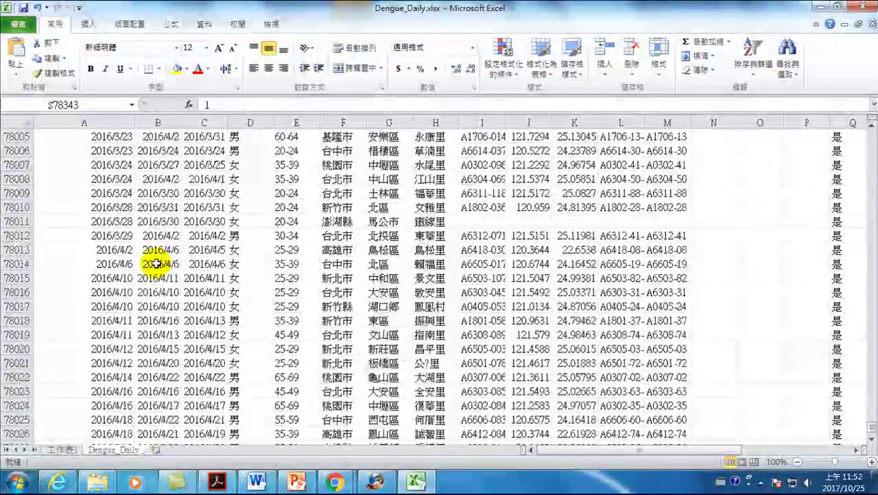
{"action": "scroll", "coordinate": [166, 260], "scroll_direction": "up", "scroll_amount": 10}
{"action": "scroll", "coordinate": [166, 260], "scroll_direction": "up", "scroll_amount": 3}
{"action": "left_click_drag", "start_coordinate": [870, 433], "coordinate": [869, 409]}
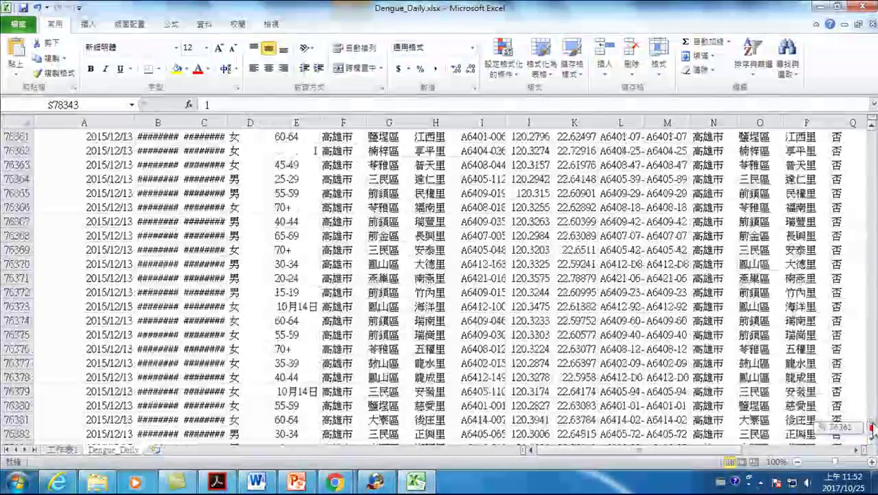
{"action": "mouse_move", "coordinate": [16, 320]}
{"action": "left_mouse_down"}
{"action": "mouse_move", "coordinate": [21, 25]}
{"action": "mouse_move", "coordinate": [45, 7]}
{"action": "mouse_move", "coordinate": [13, 88]}
{"action": "mouse_move", "coordinate": [42, 9]}
{"action": "left_mouse_up"}
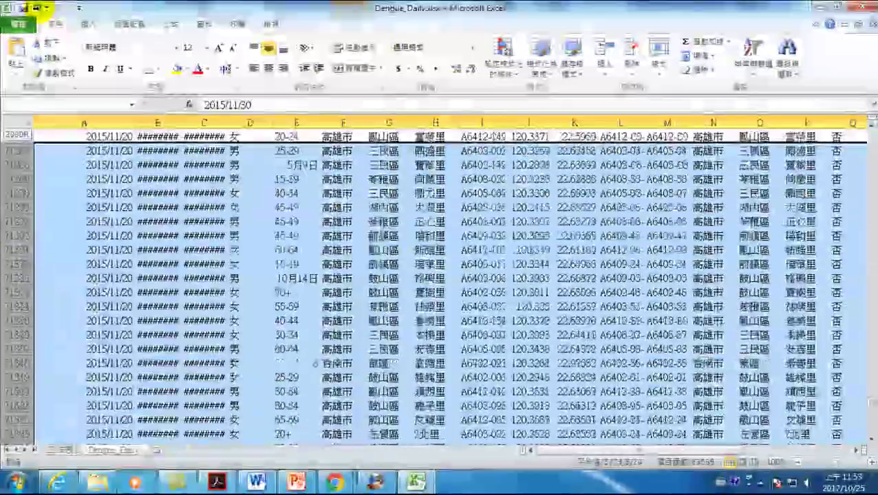
{"action": "left_click_drag", "start_coordinate": [41, 8], "coordinate": [24, 165]}
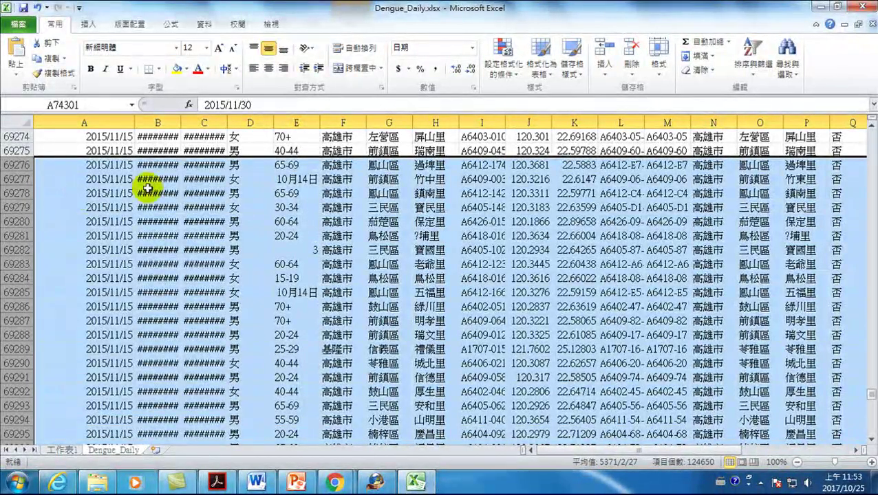
Step: Delete the selected rows with 刪除 so the 11/30 data follows the 11/15 rows
{"action": "right_click", "coordinate": [102, 274]}
{"action": "left_click", "coordinate": [182, 188]}
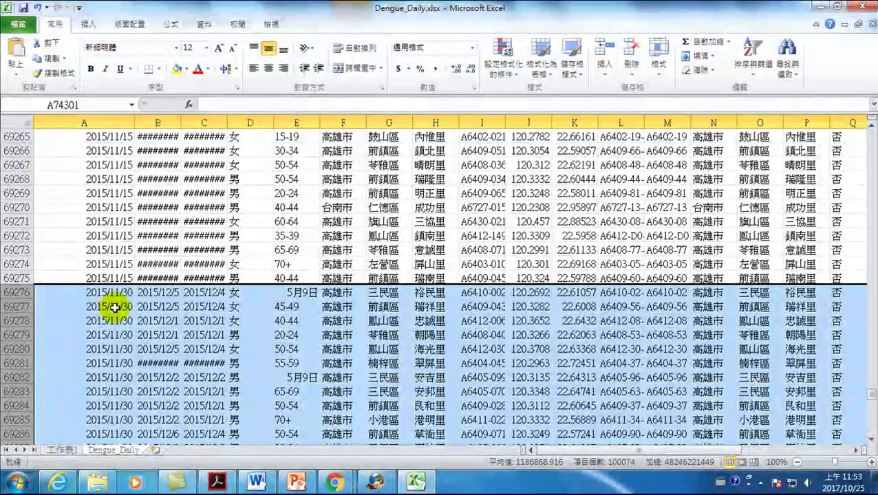
{"action": "left_click", "coordinate": [112, 307]}
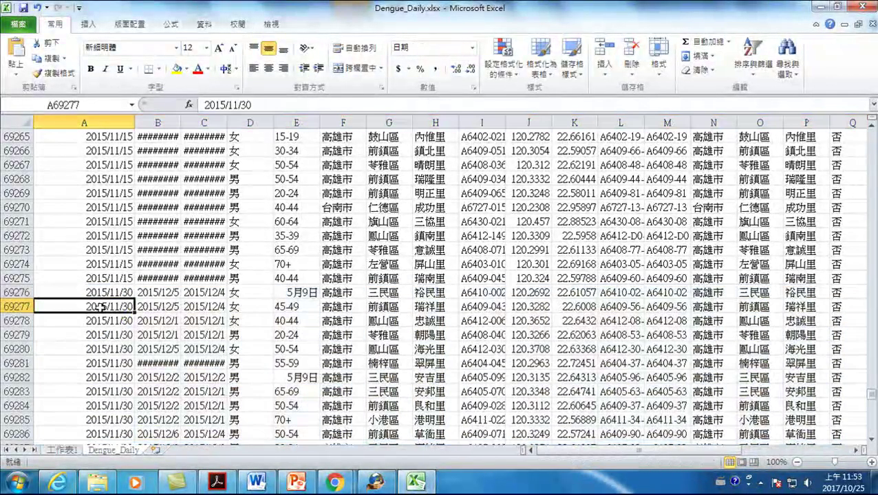
{"action": "left_click", "coordinate": [62, 450]}
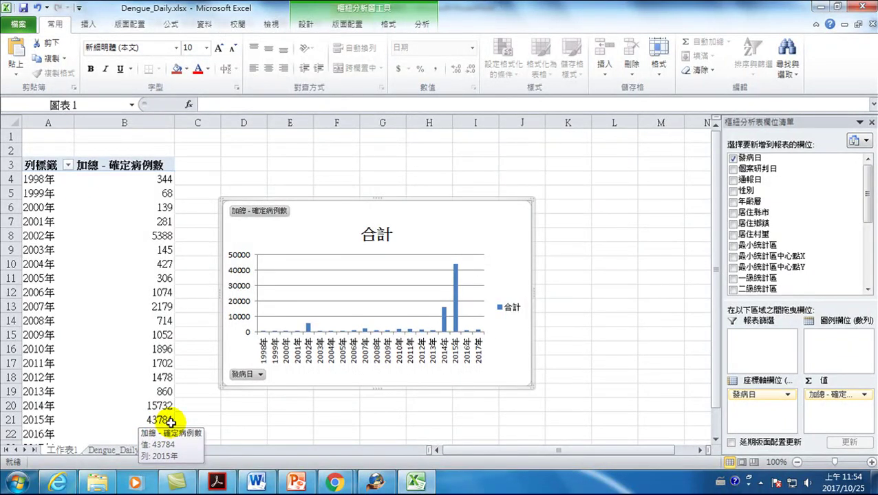
Step: Select the Dengue_Daily rows from 42682 down to the start of the 2015/11/30 data
{"action": "double_click", "coordinate": [68, 451]}
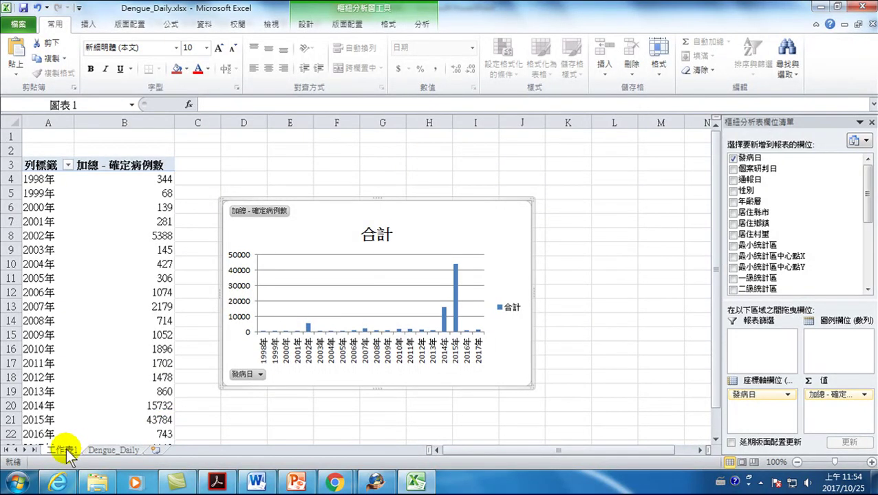
{"action": "left_click", "coordinate": [108, 451]}
{"action": "mouse_move", "coordinate": [15, 308]}
{"action": "left_mouse_down"}
{"action": "mouse_move", "coordinate": [62, 7]}
{"action": "mouse_move", "coordinate": [102, 34]}
{"action": "mouse_move", "coordinate": [38, 7]}
{"action": "left_mouse_up"}
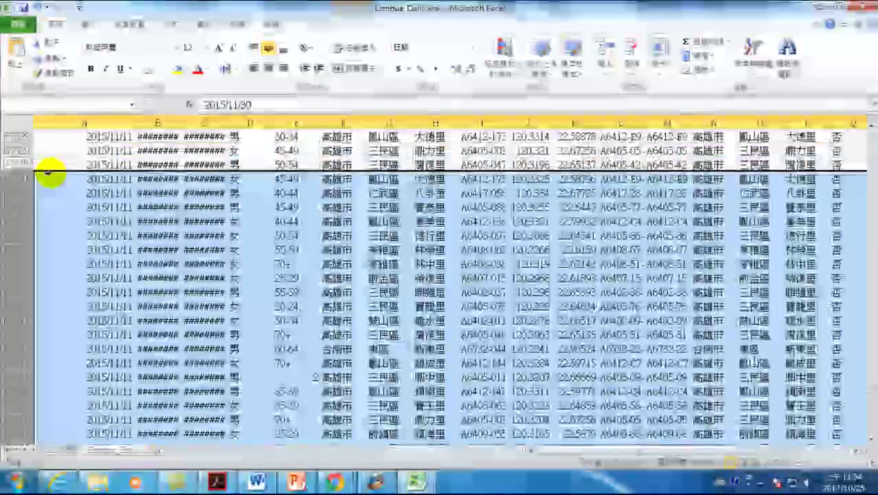
{"action": "left_click_drag", "start_coordinate": [37, 7], "coordinate": [48, 173]}
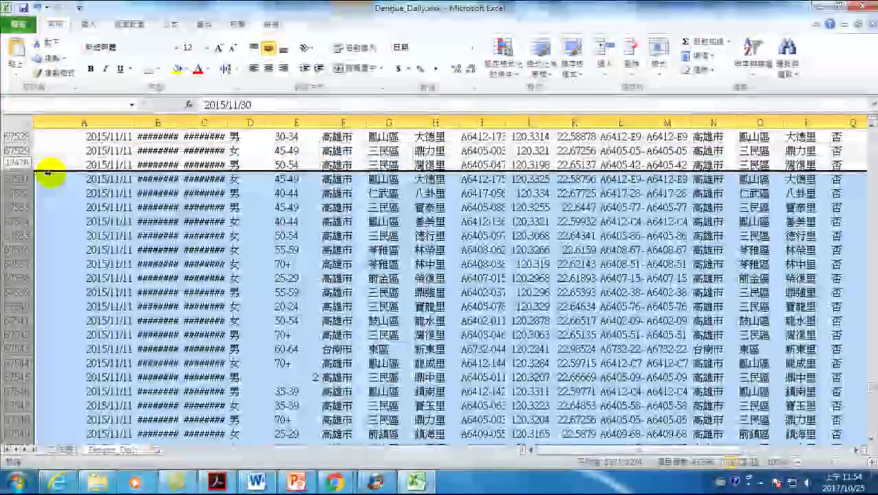
{"action": "left_click", "coordinate": [873, 391]}
{"action": "left_click_drag", "start_coordinate": [872, 391], "coordinate": [870, 265]}
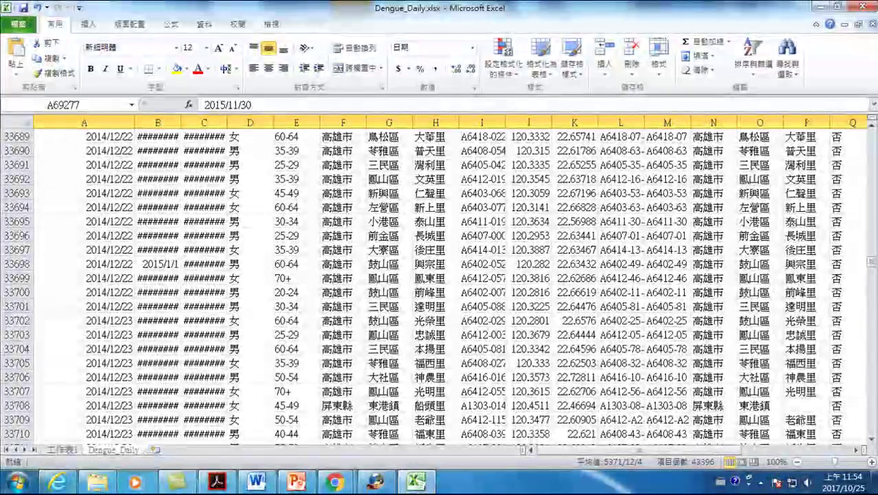
{"action": "left_click_drag", "start_coordinate": [870, 263], "coordinate": [869, 295]}
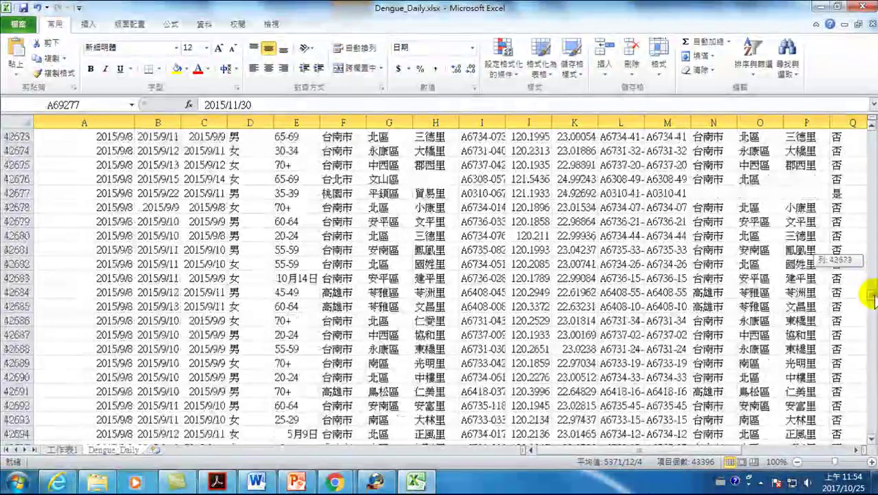
{"action": "left_click", "coordinate": [21, 262], "text": "shift"}
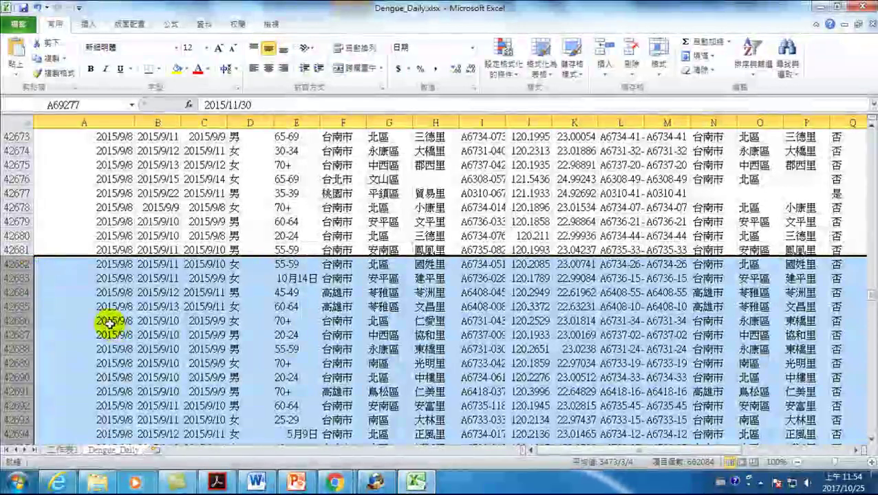
Step: Delete those rows so 2015/11/30 records follow the 2015/9/8 rows
{"action": "right_click", "coordinate": [109, 323]}
{"action": "left_click", "coordinate": [154, 236]}
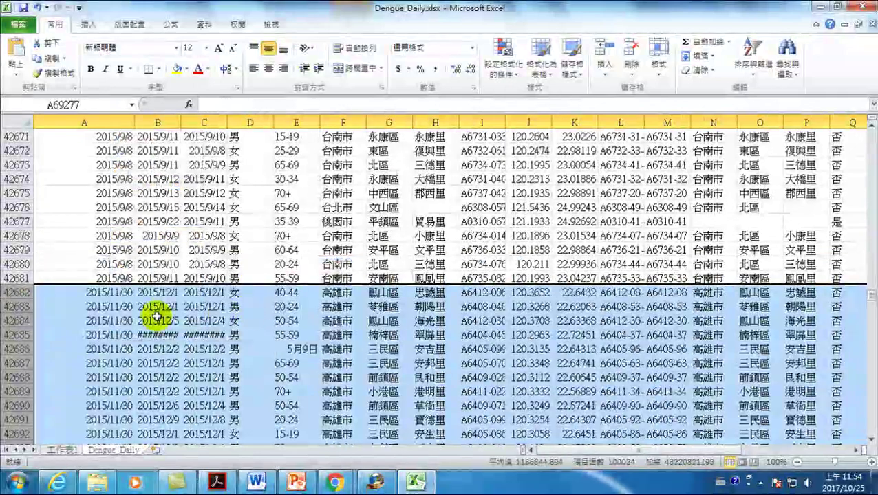
{"action": "left_click", "coordinate": [109, 293]}
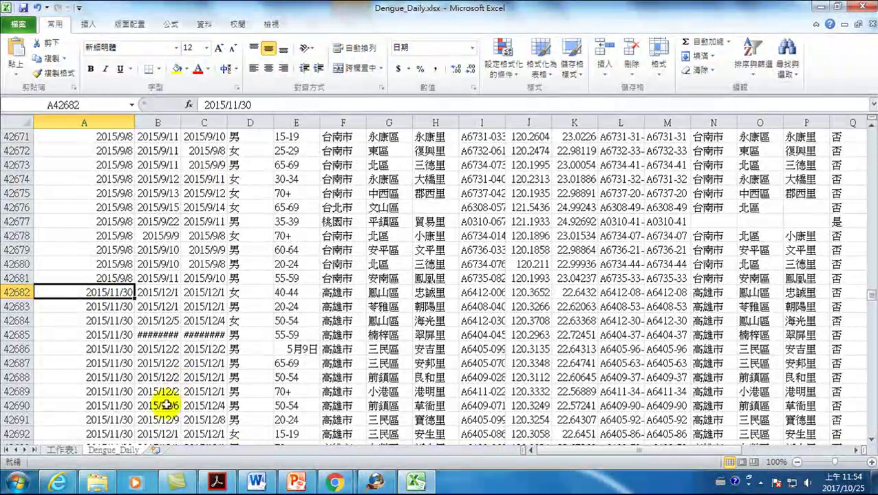
Step: Refresh the pivot table on 工作表1 with 重新整理 so 2015年 drops to 12161
{"action": "left_click", "coordinate": [62, 449]}
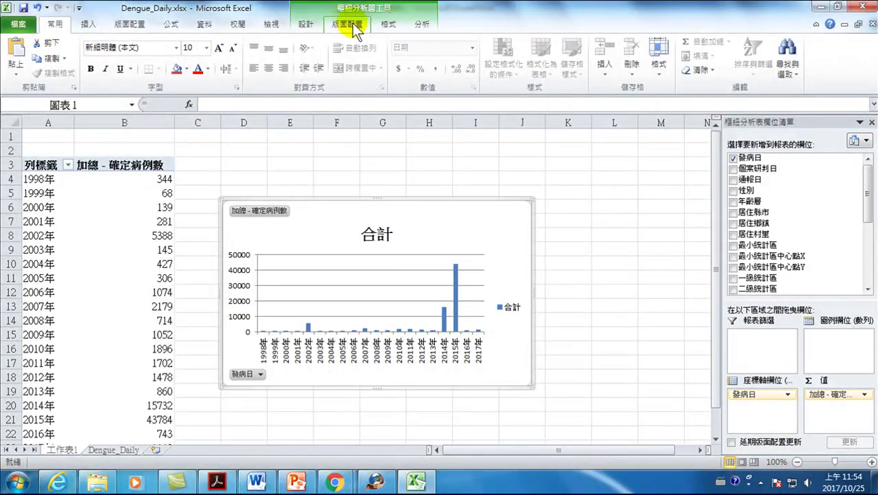
{"action": "left_click", "coordinate": [421, 24]}
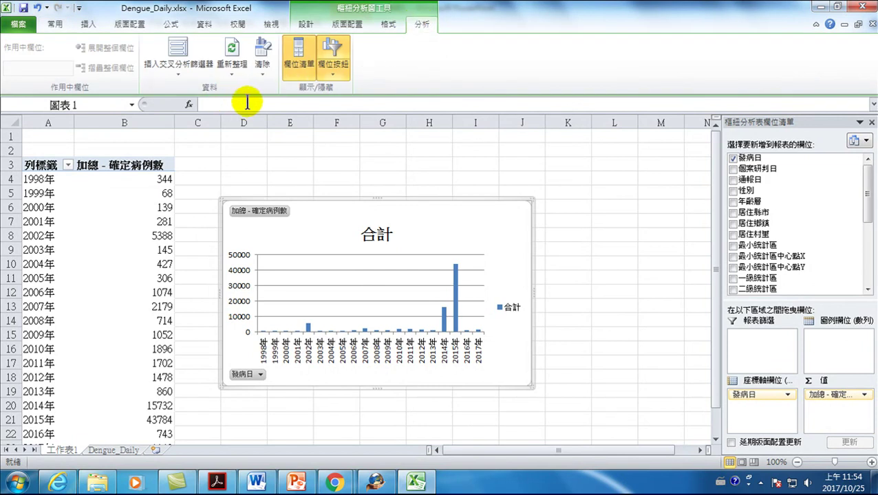
{"action": "left_click", "coordinate": [232, 51]}
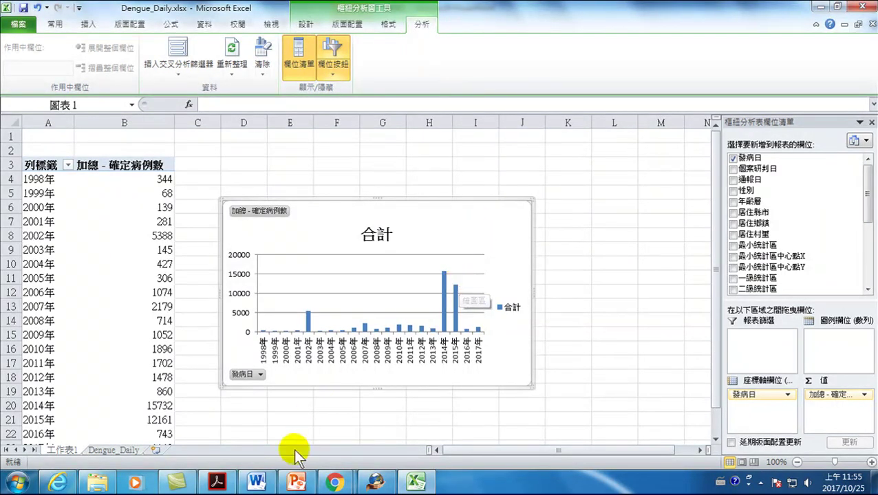
Step: Check slide 10's linked chart shows 2015 at about 12161, then copy the Excel pivot chart again
{"action": "left_click", "coordinate": [297, 481]}
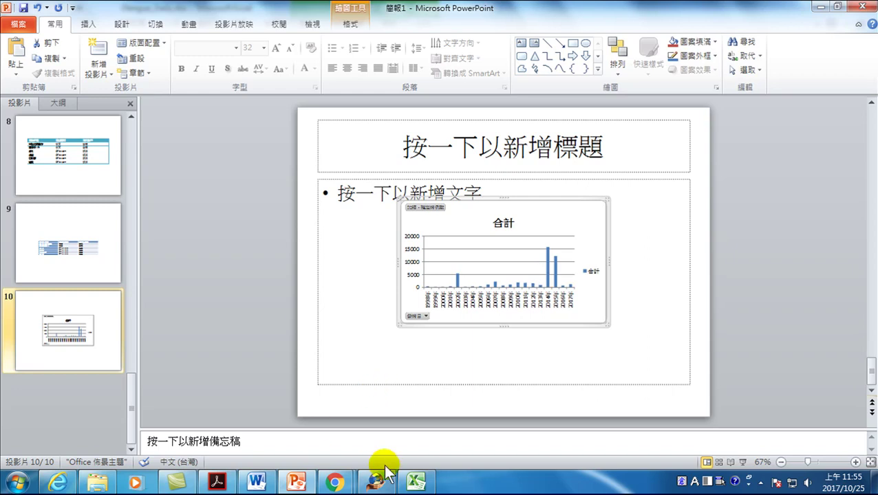
{"action": "left_click", "coordinate": [416, 484]}
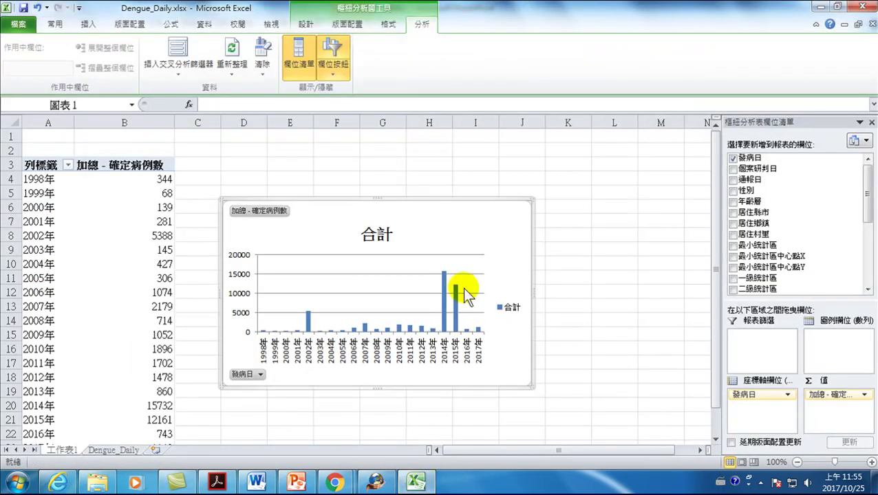
{"action": "right_click", "coordinate": [510, 210]}
{"action": "left_click", "coordinate": [548, 221]}
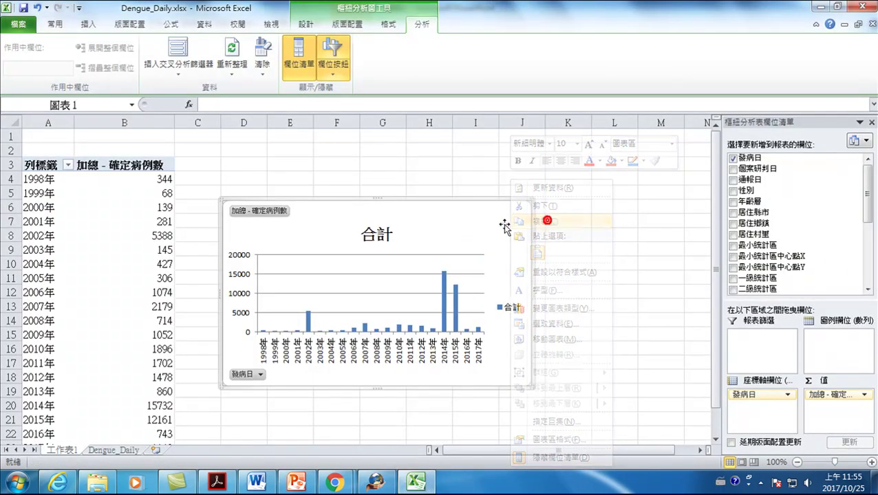
{"action": "left_click", "coordinate": [297, 481]}
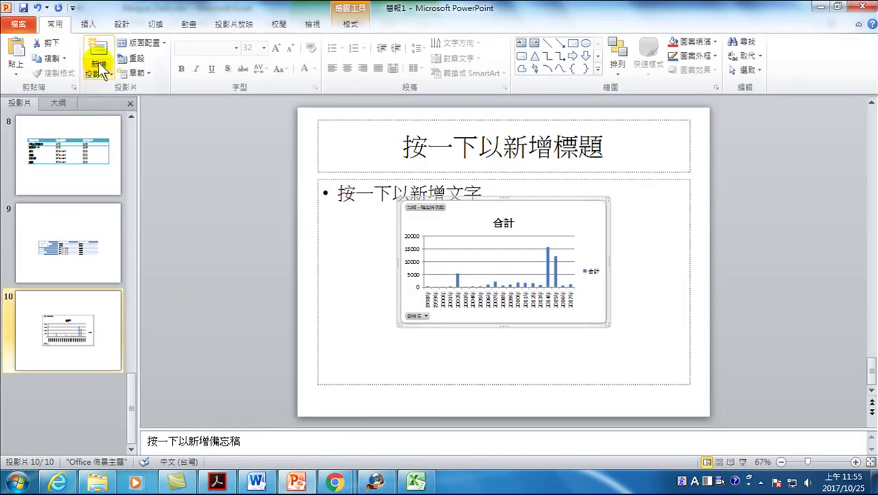
Step: Add slide 11 and paste the pivot chart onto it via 選擇性貼上 as 貼上連結
{"action": "left_click", "coordinate": [96, 46]}
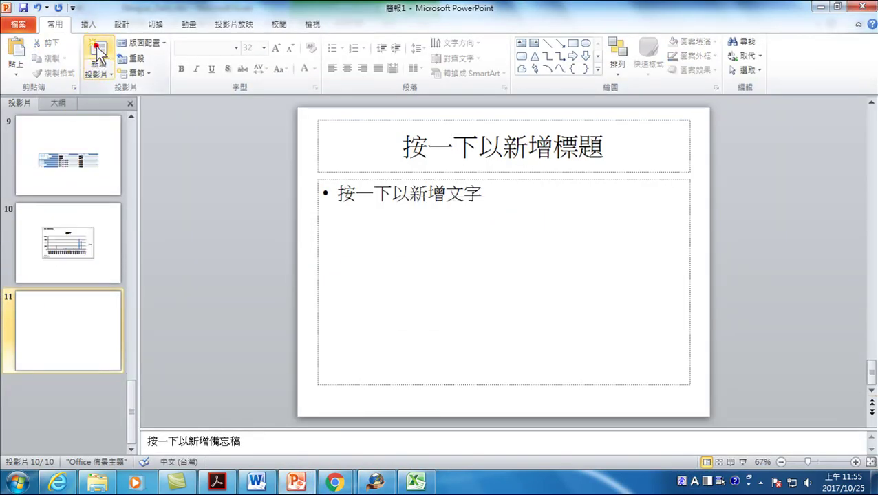
{"action": "left_click", "coordinate": [11, 68]}
{"action": "left_click", "coordinate": [36, 124]}
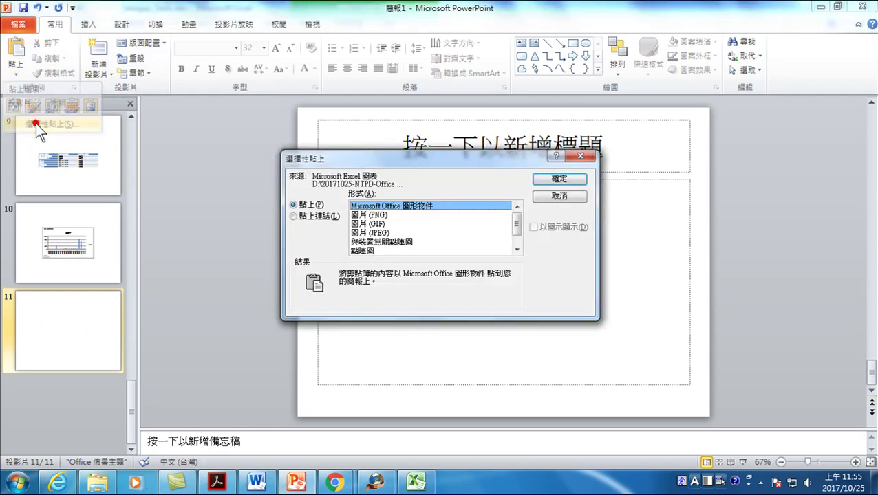
{"action": "left_click", "coordinate": [313, 216]}
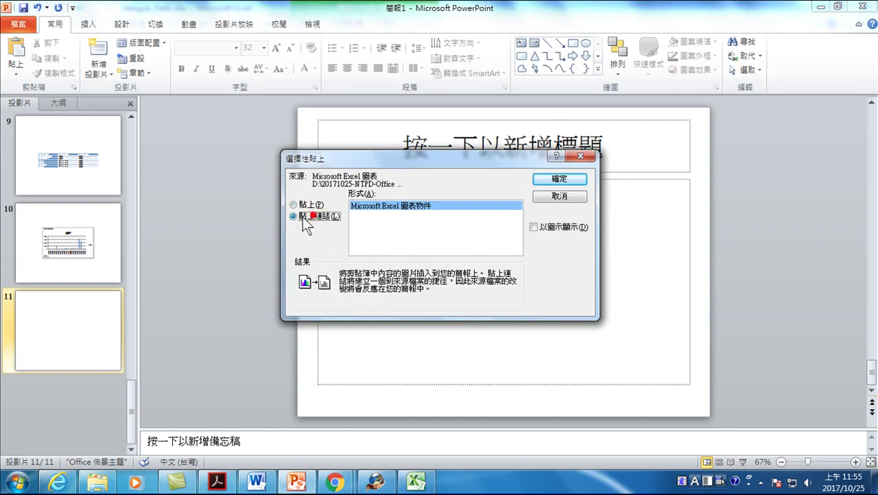
{"action": "left_click", "coordinate": [559, 181]}
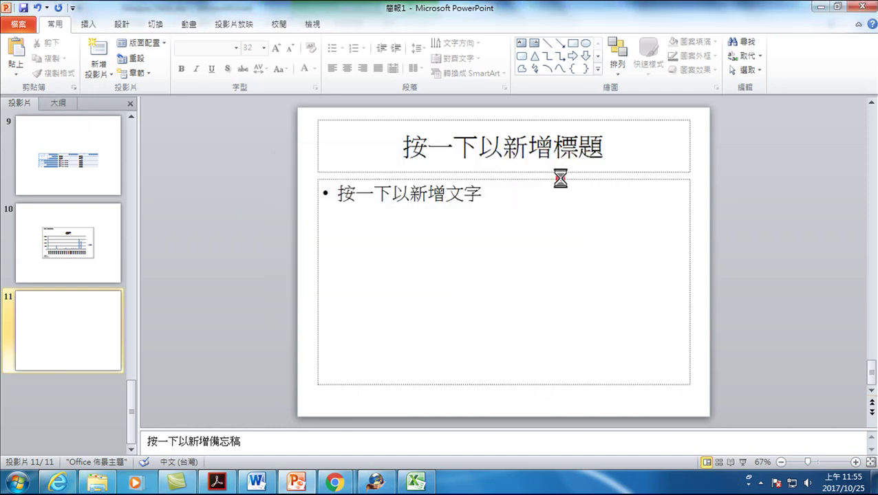